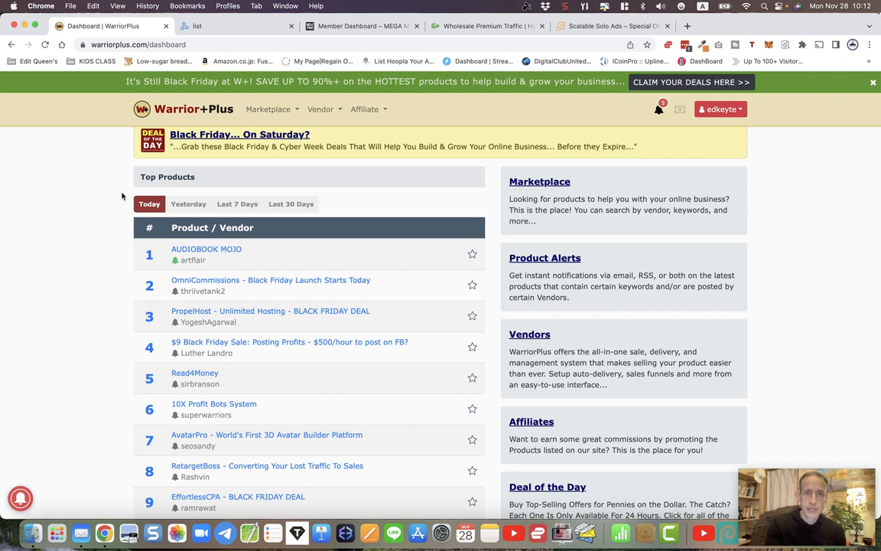
Scroll through the Mega Marketing Pro member dashboard, then go to STEP 2 Get Traffic.
click(329, 25)
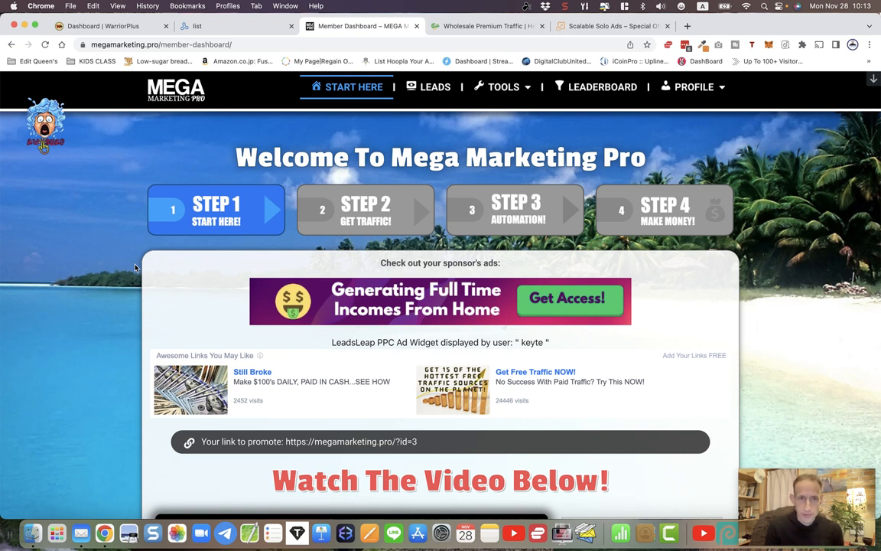
scroll(134, 267, down, 10)
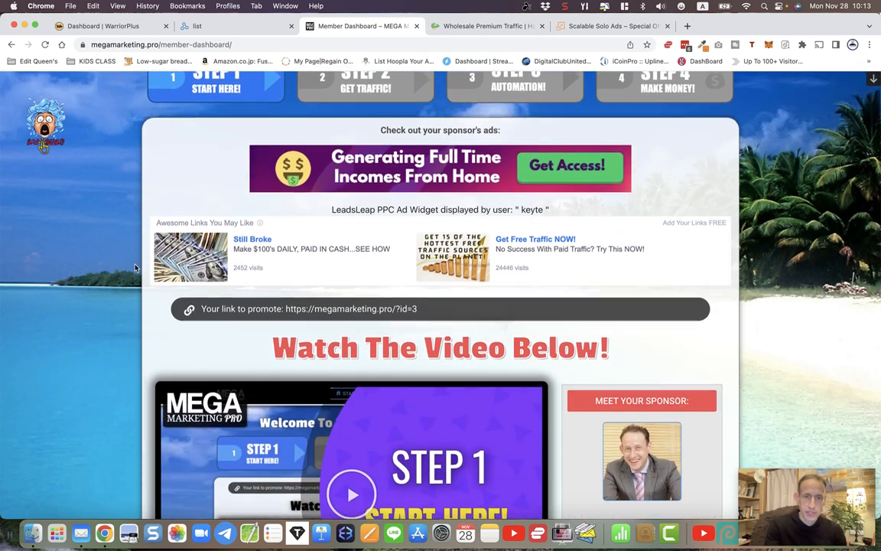
scroll(135, 267, down, 10)
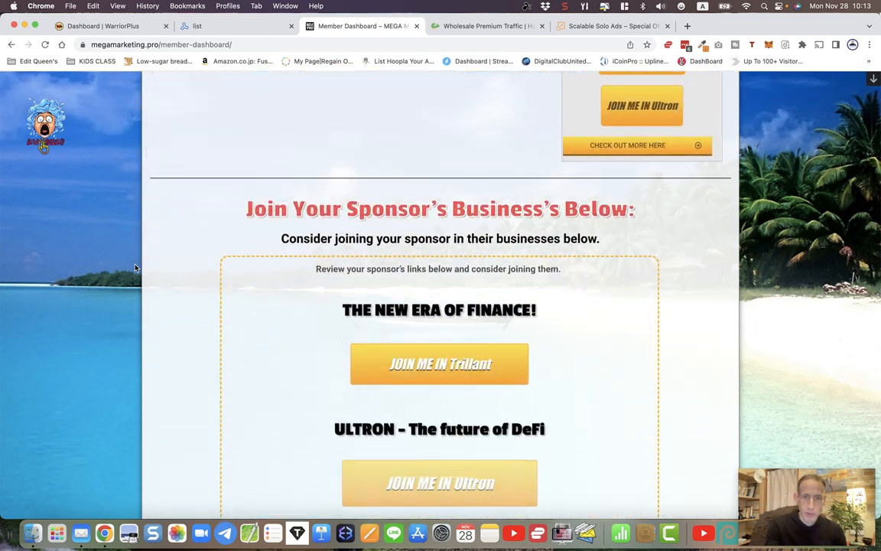
scroll(134, 267, down, 5)
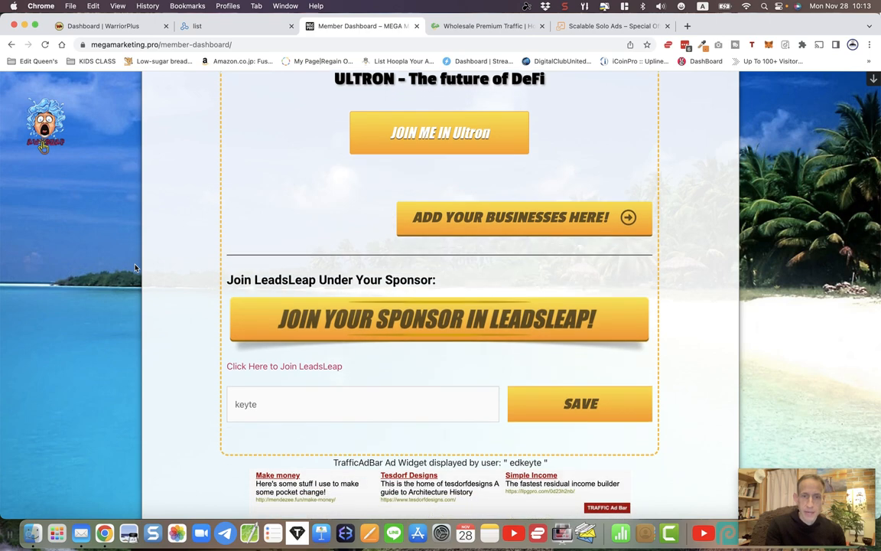
scroll(134, 267, down, 4)
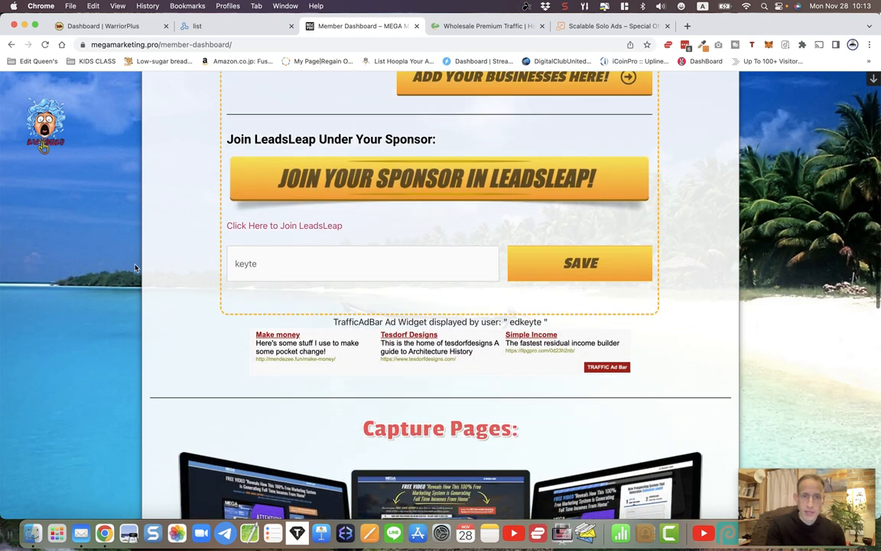
scroll(135, 267, up, 2)
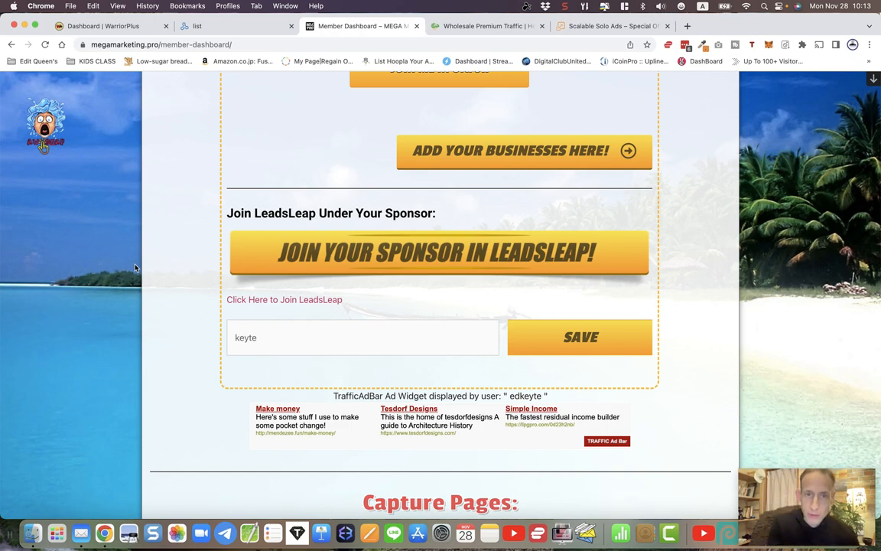
scroll(135, 267, up, 15)
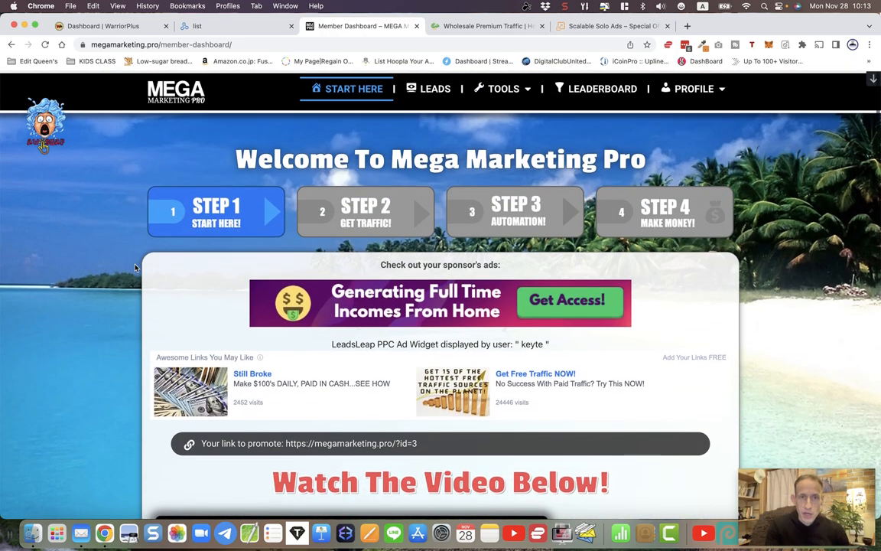
click(358, 217)
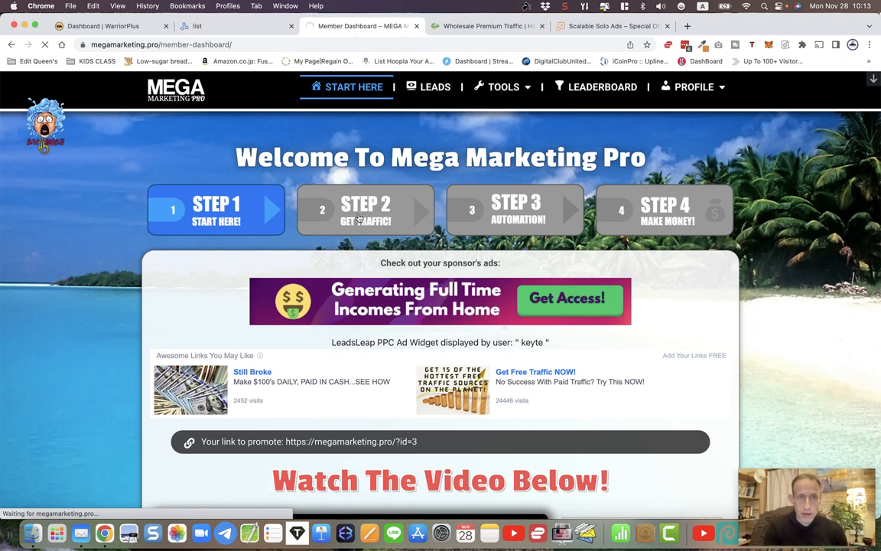
Scroll down the Get Traffic page to the System Exclusive Traffic link field.
scroll(359, 218, down, 5)
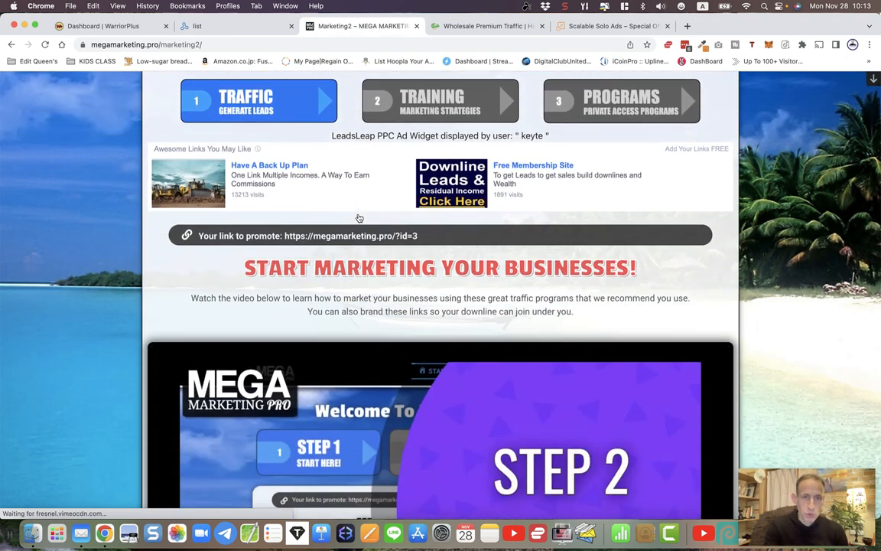
scroll(359, 218, down, 20)
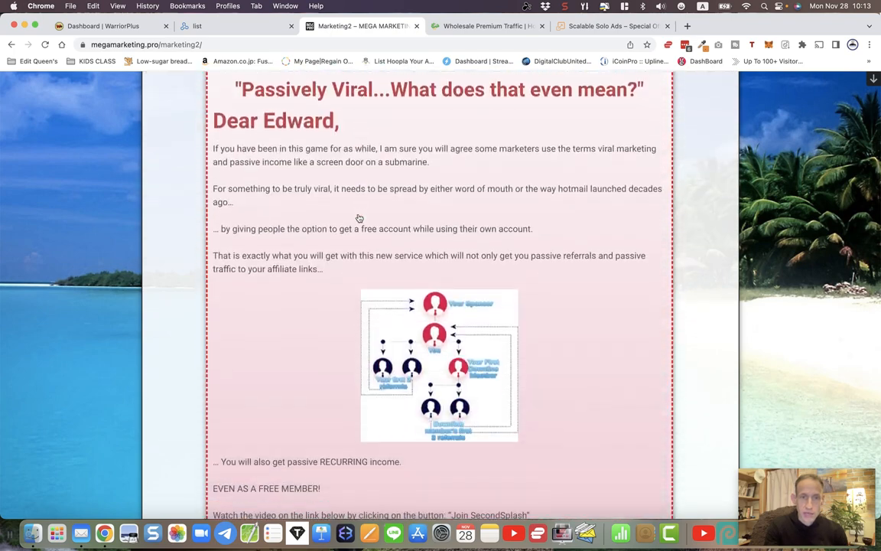
scroll(359, 218, down, 20)
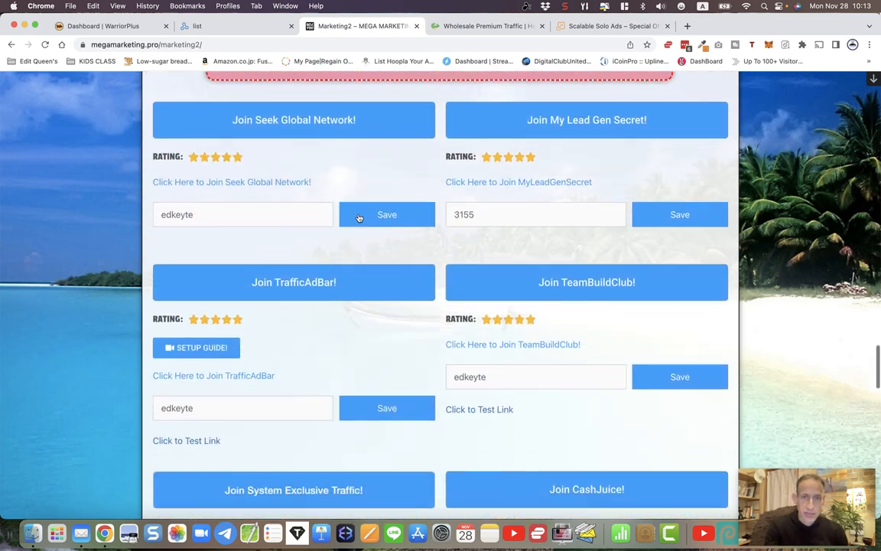
scroll(358, 218, down, 1)
scroll(74, 229, up, 3)
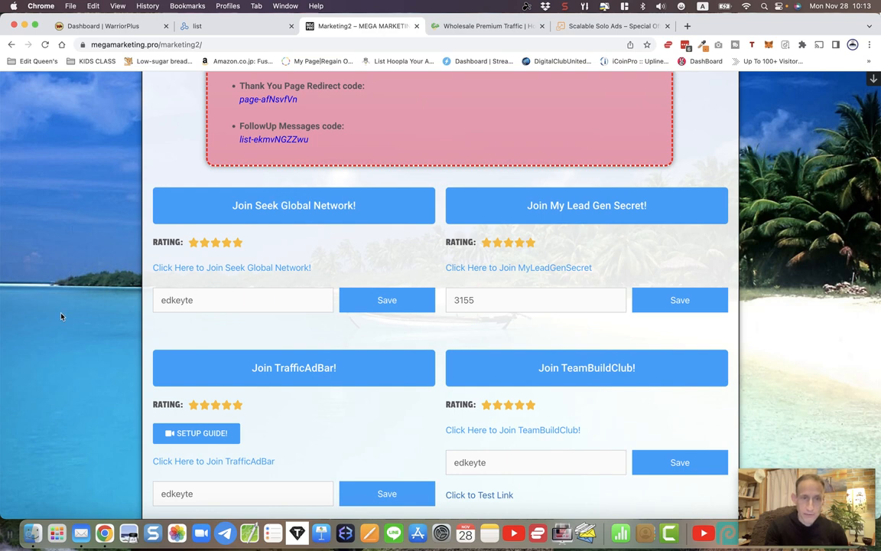
scroll(61, 316, down, 3)
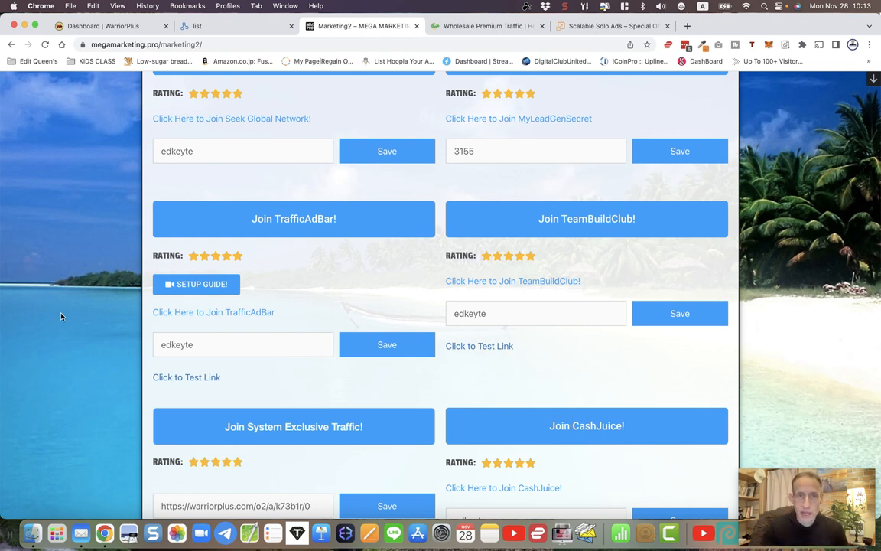
scroll(61, 316, up, 4)
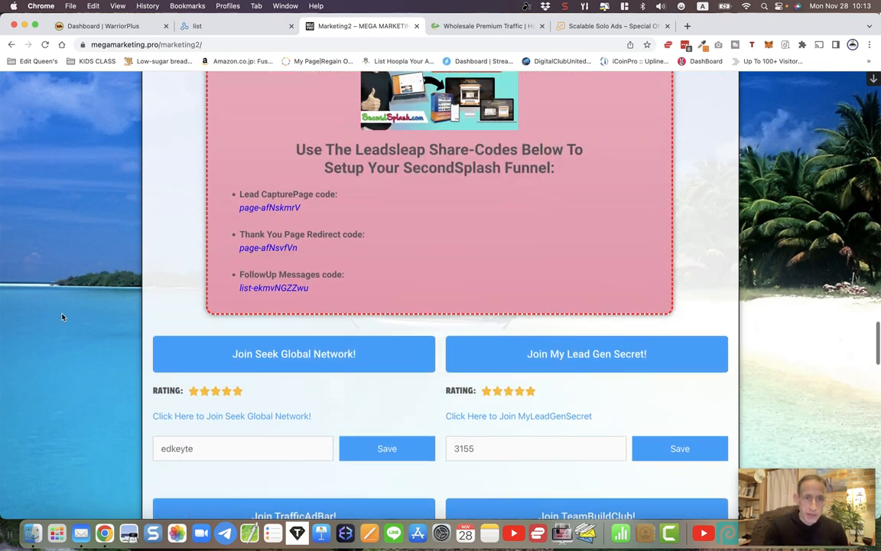
scroll(62, 316, down, 2)
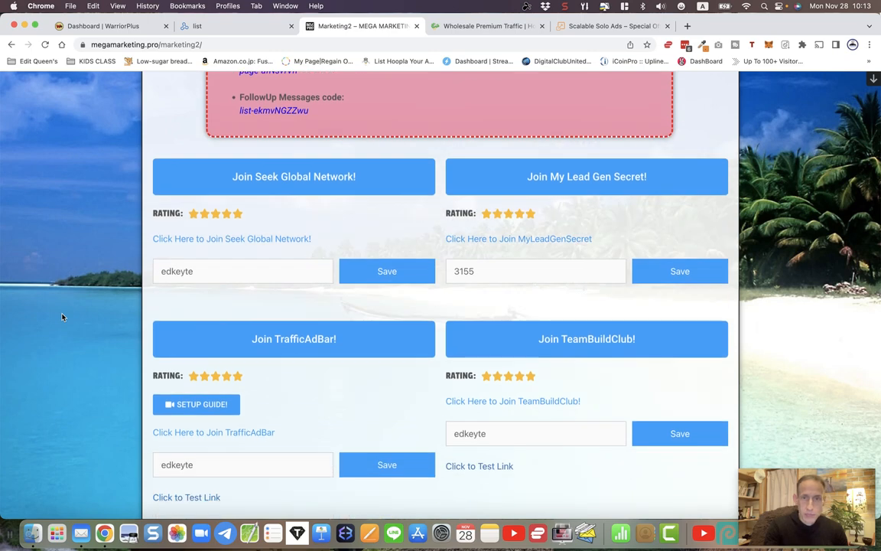
scroll(62, 316, down, 3)
scroll(62, 317, down, 4)
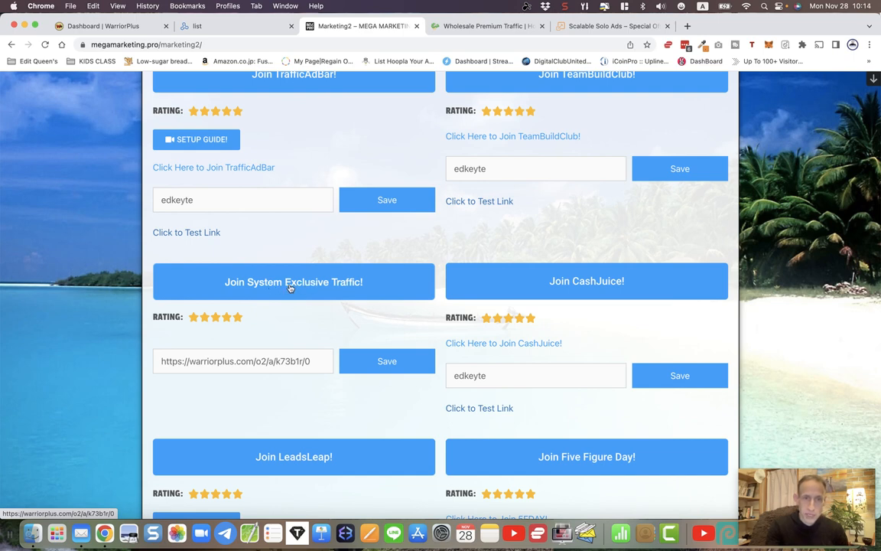
Select and deselect the saved System Exclusive Traffic URL, then go to the LeadsLeap list.
drag(160, 361, 314, 363)
click(314, 366)
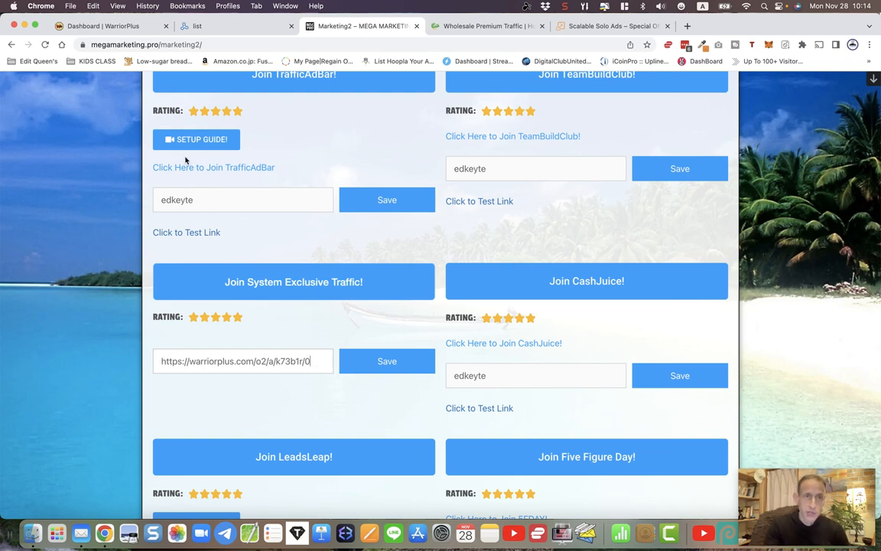
click(214, 26)
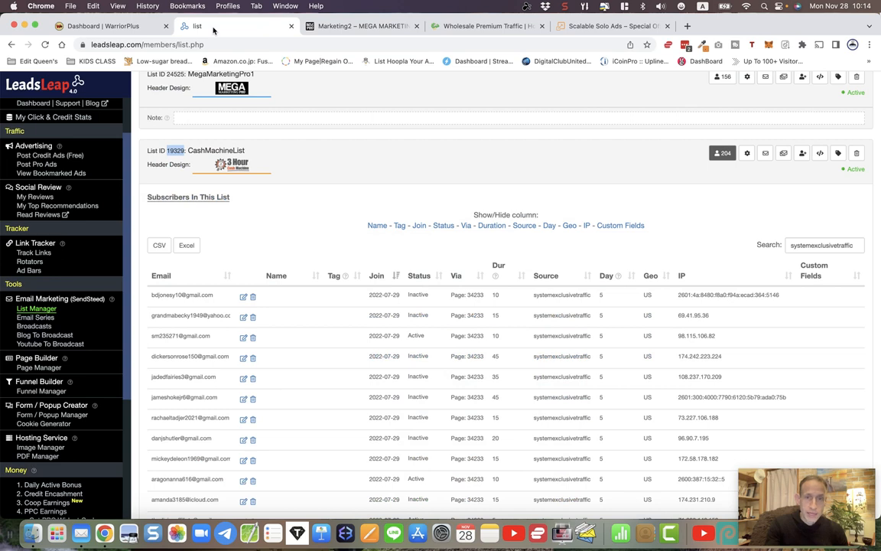
click(205, 150)
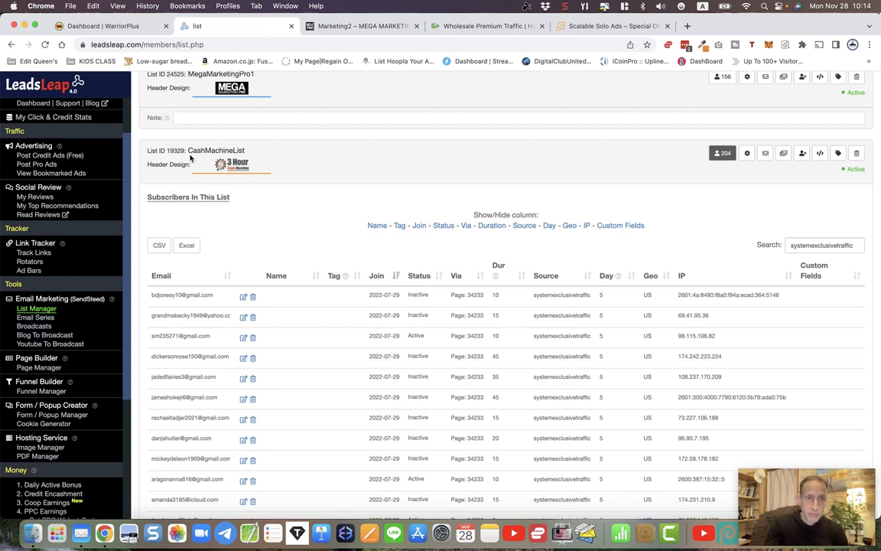
drag(189, 150, 242, 150)
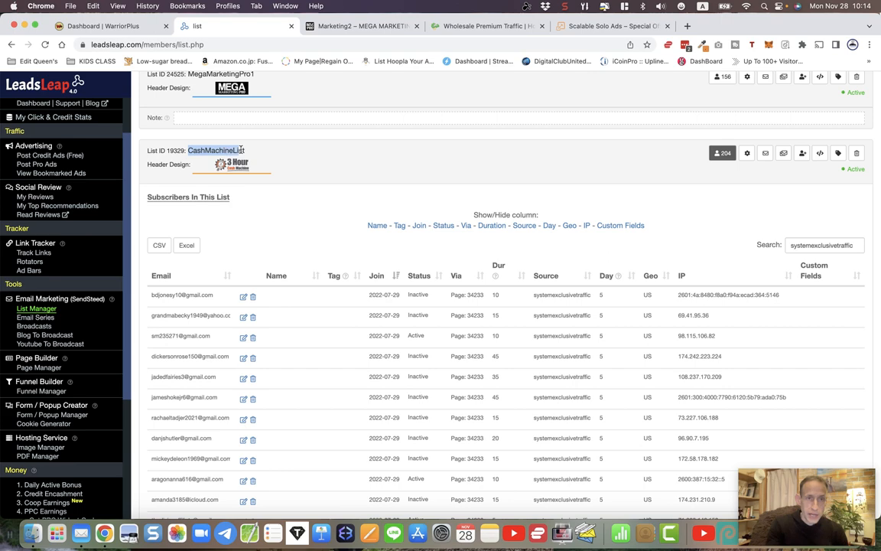
click(245, 211)
scroll(250, 230, down, 2)
scroll(250, 229, down, 4)
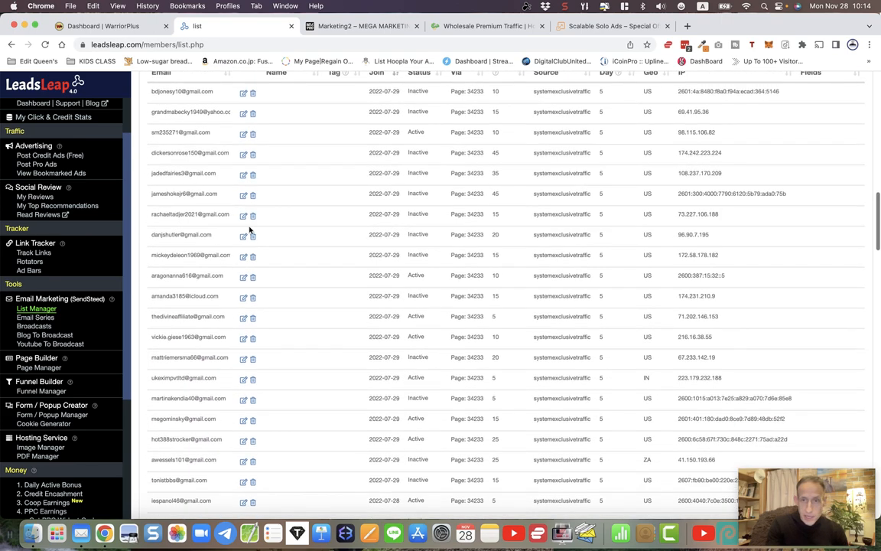
scroll(508, 220, up, 2)
scroll(513, 215, up, 1)
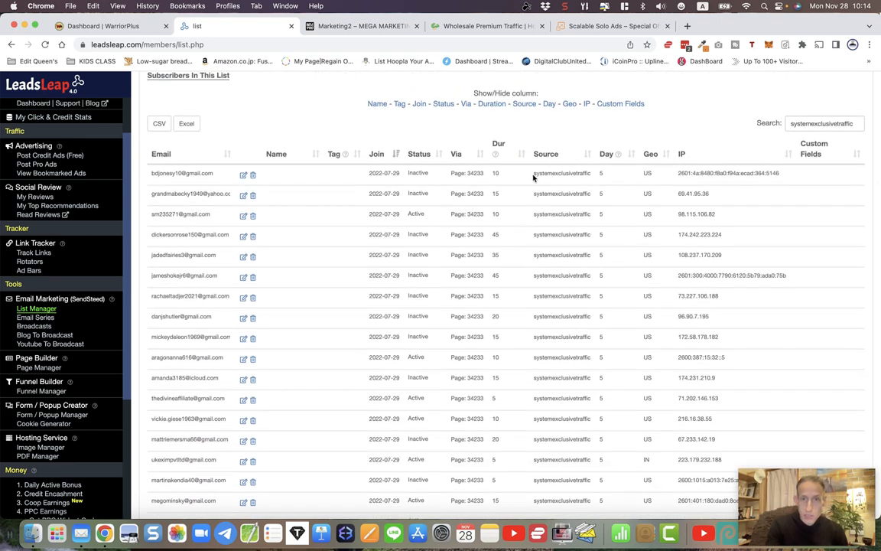
scroll(350, 245, down, 2)
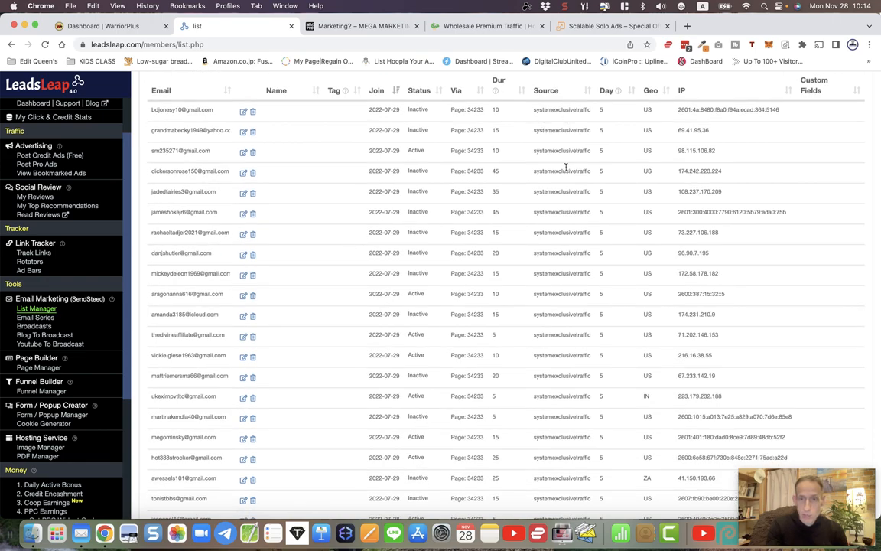
scroll(566, 166, down, 8)
scroll(567, 170, down, 20)
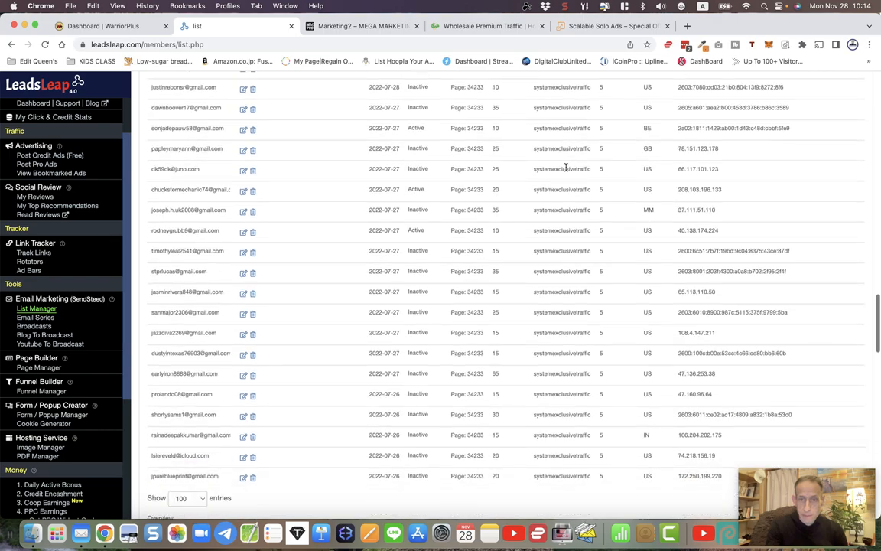
scroll(566, 168, up, 10)
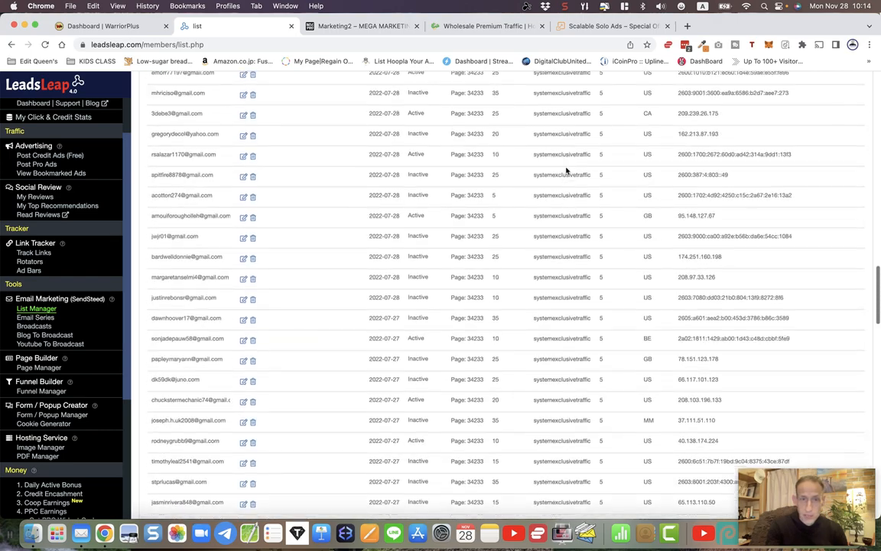
scroll(566, 167, up, 10)
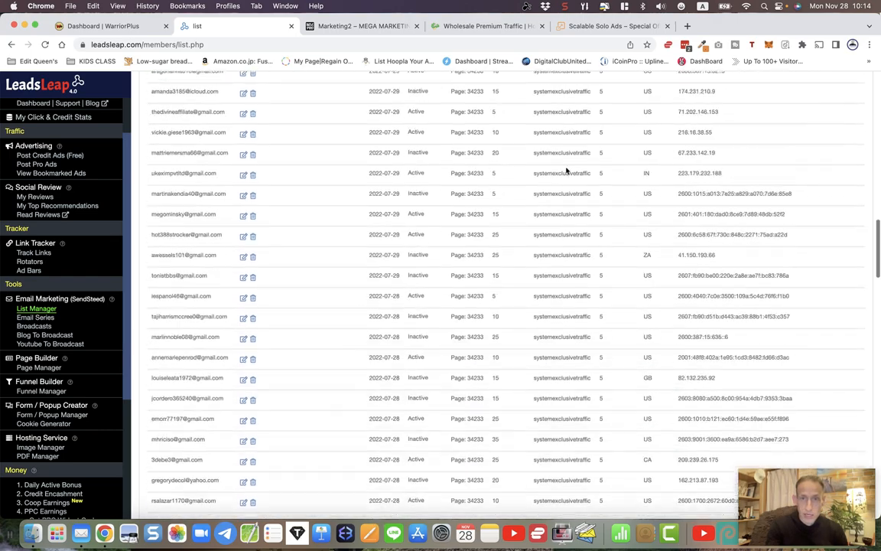
scroll(567, 170, up, 5)
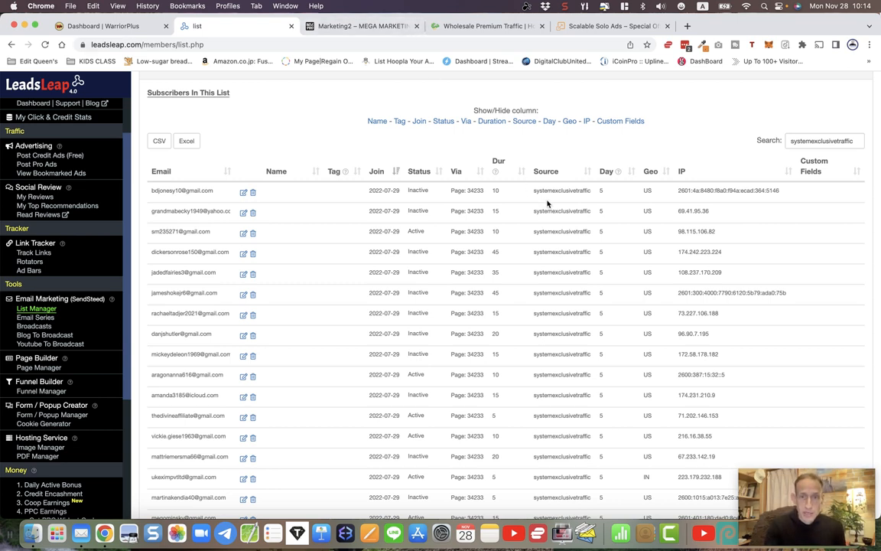
click(356, 26)
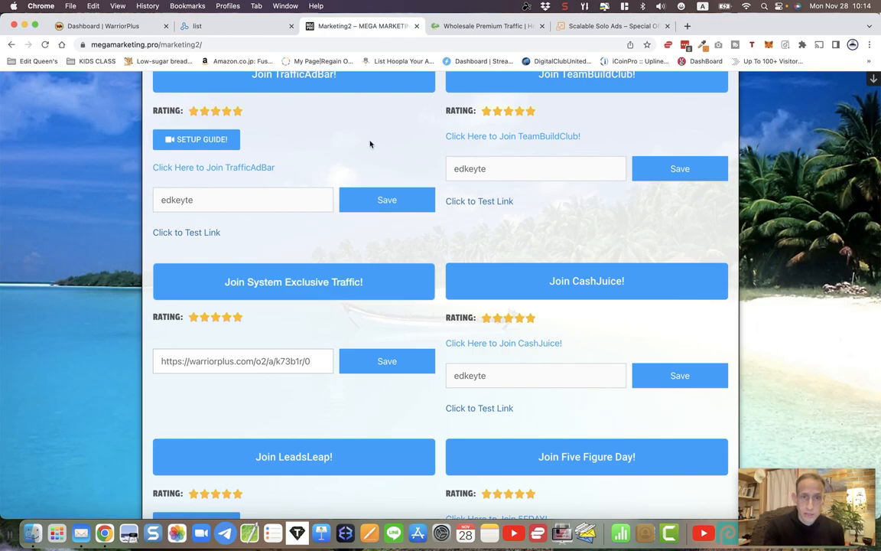
scroll(432, 262, up, 10)
scroll(432, 262, up, 15)
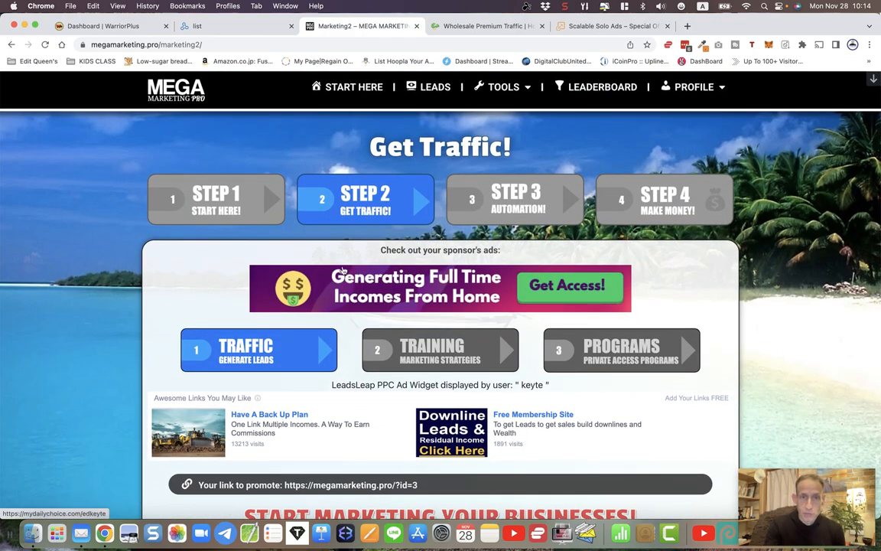
scroll(354, 288, down, 15)
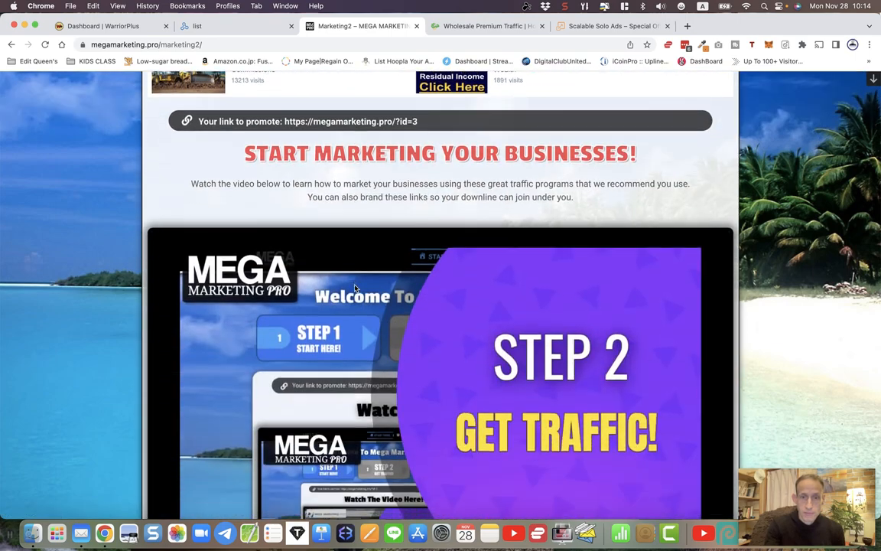
scroll(354, 287, down, 15)
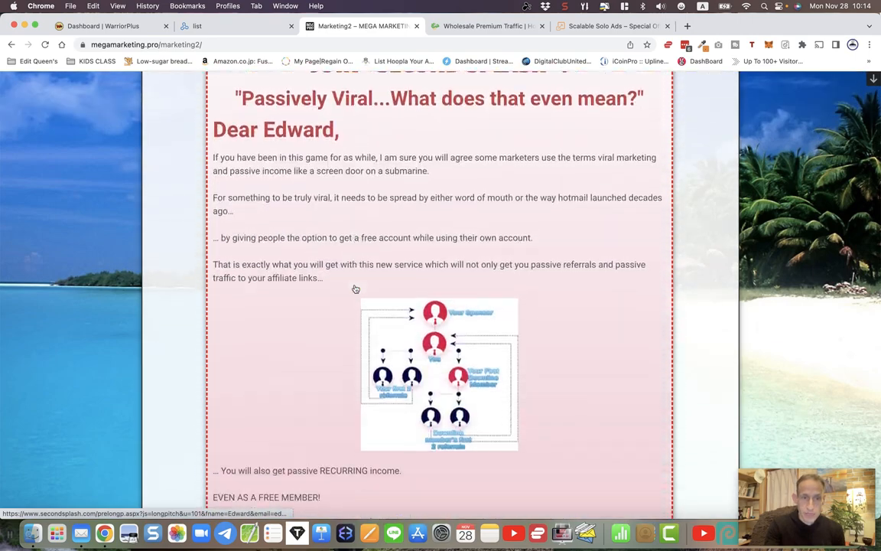
scroll(354, 288, down, 15)
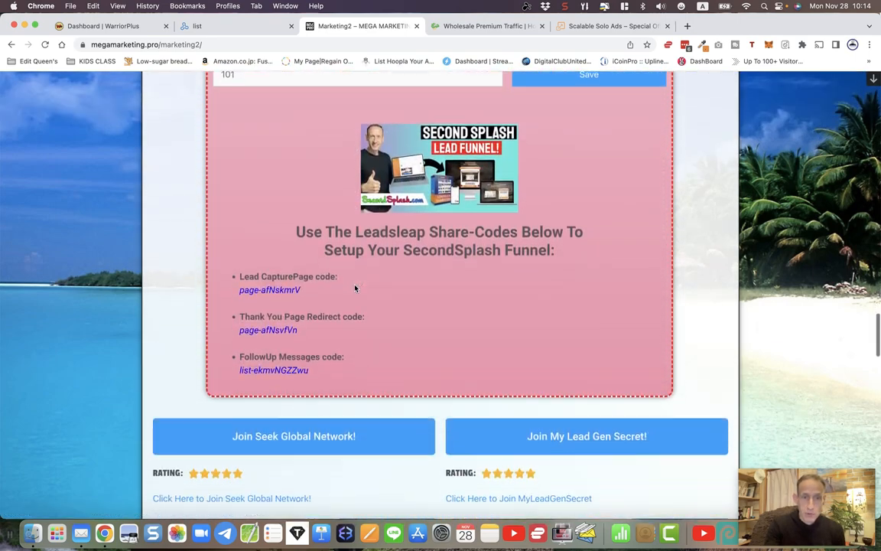
scroll(303, 337, down, 5)
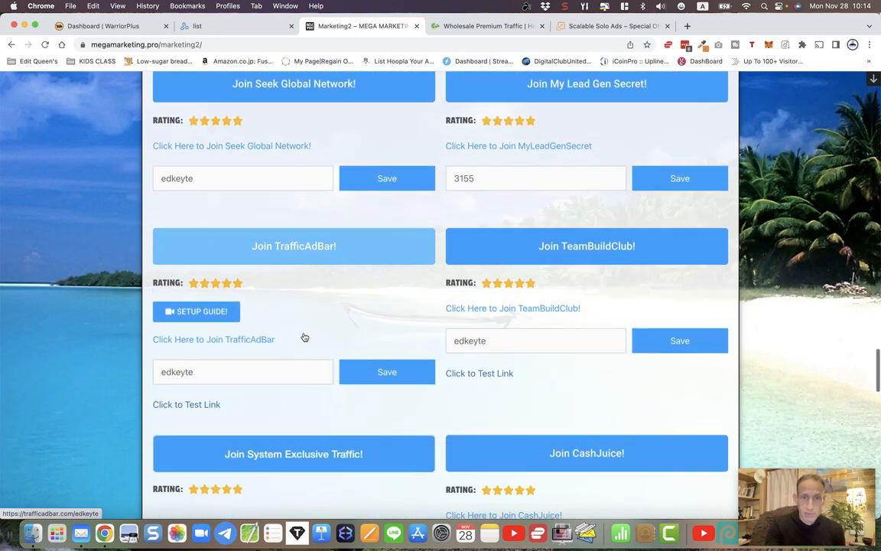
scroll(303, 336, up, 4)
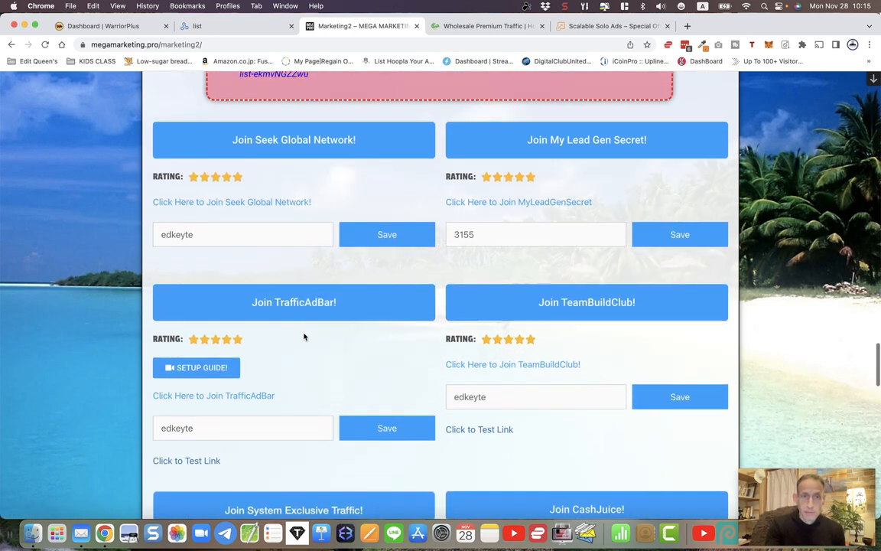
scroll(260, 306, down, 4)
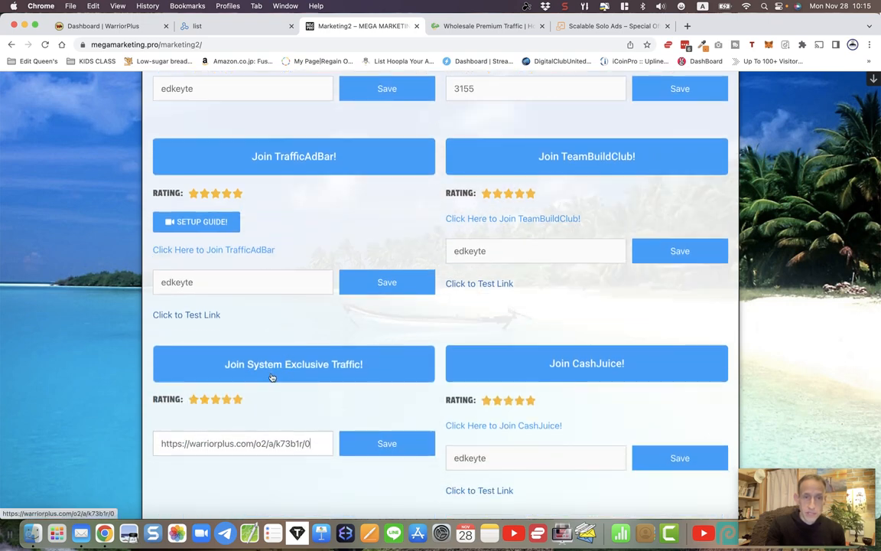
Expand the 500 and 1,000 Click Package details in the Wholesale Traffic Packages section.
click(488, 26)
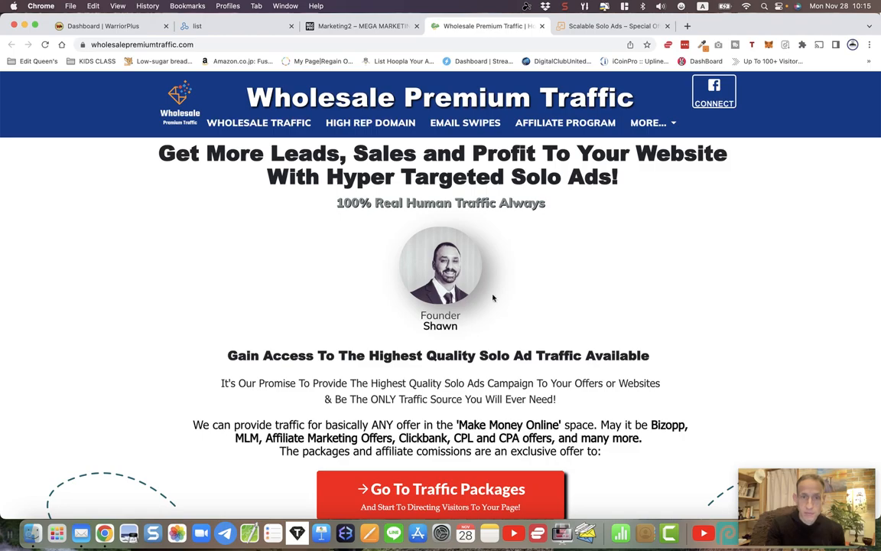
scroll(493, 298, down, 15)
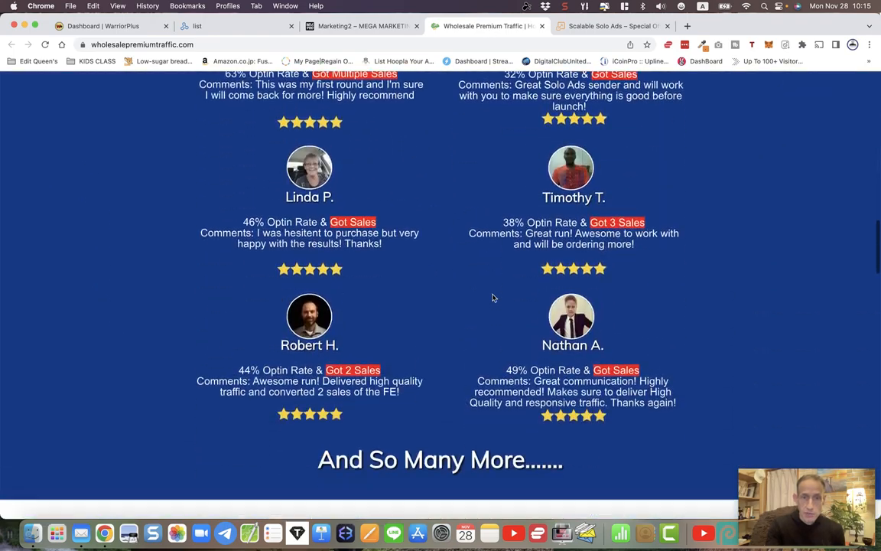
scroll(494, 298, down, 20)
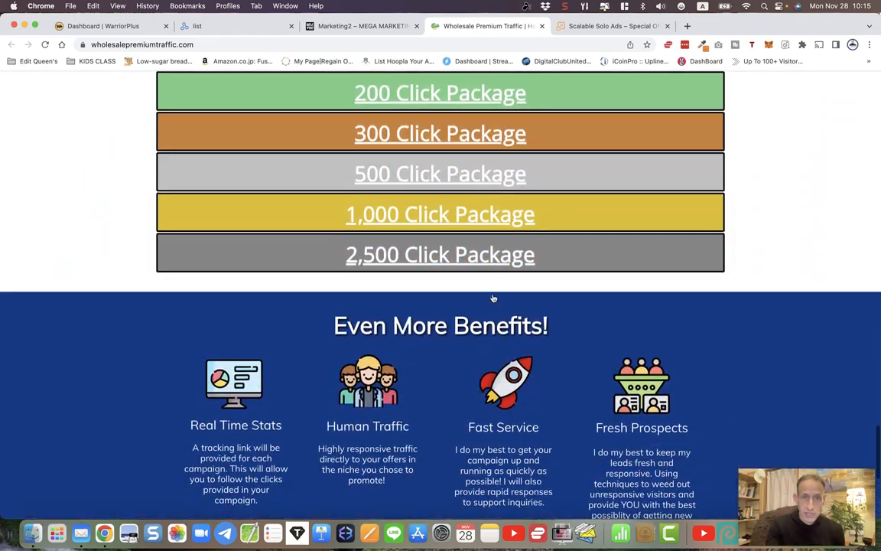
scroll(493, 298, up, 1)
click(422, 211)
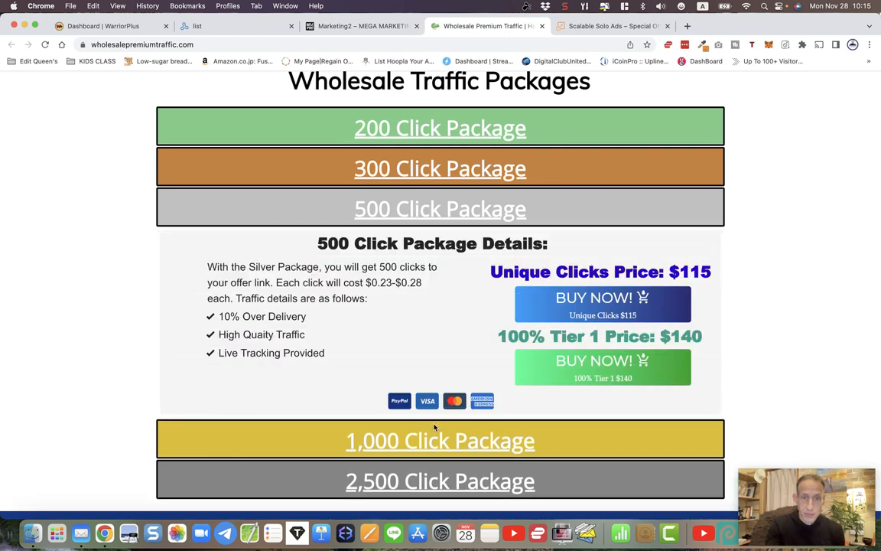
click(439, 442)
scroll(439, 442, down, 5)
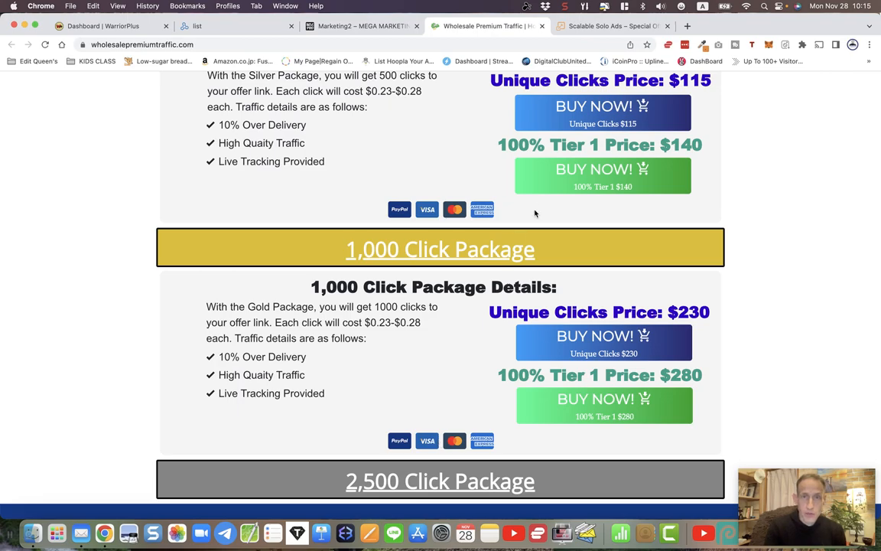
scroll(521, 305, down, 13)
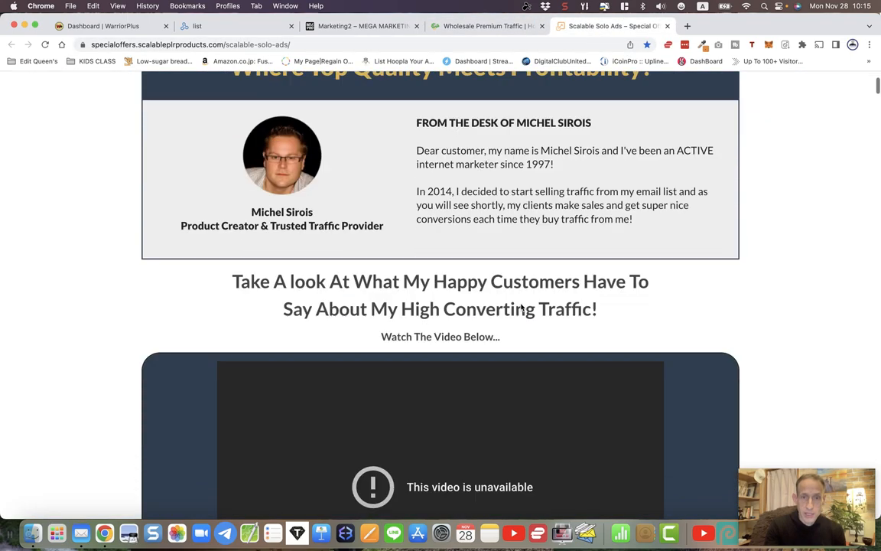
Scroll through the Scalable Solo Ads $249 and $490 packages, then return to Mega Marketing Pro.
scroll(521, 307, down, 15)
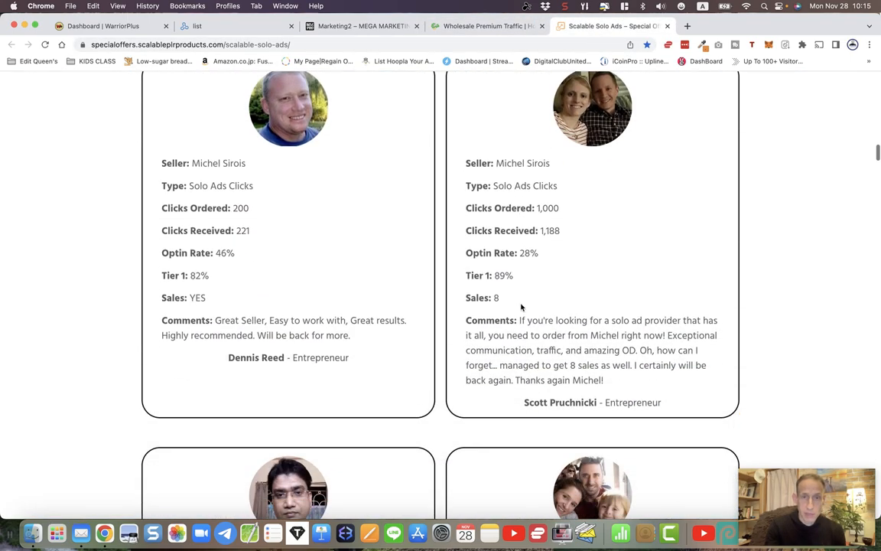
scroll(521, 306, down, 15)
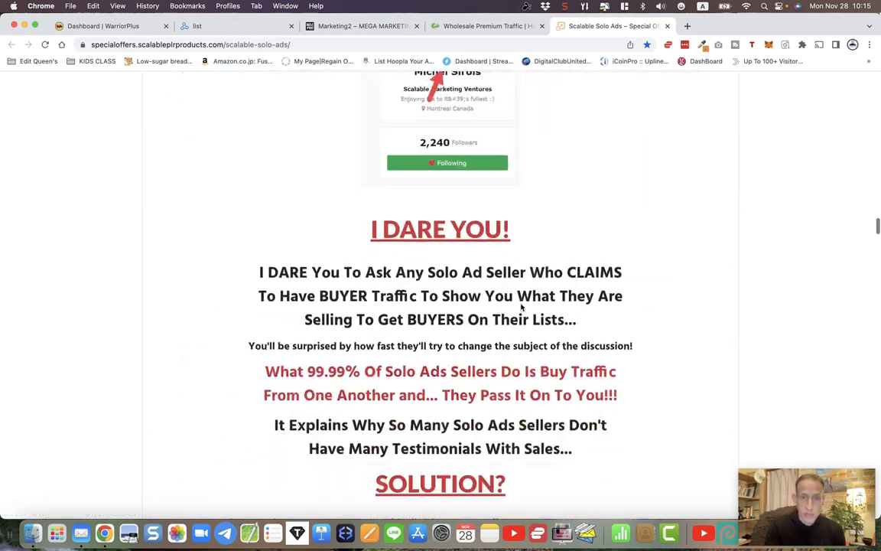
scroll(521, 306, down, 15)
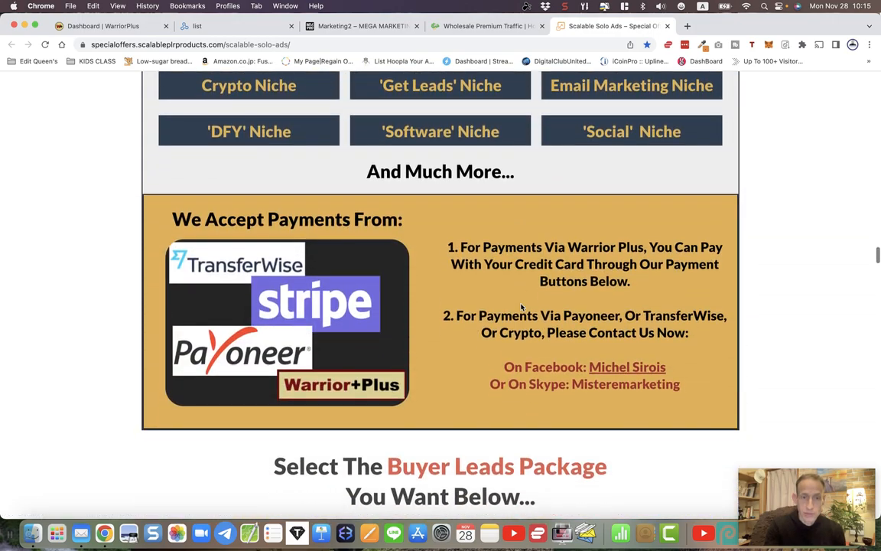
scroll(521, 307, down, 3)
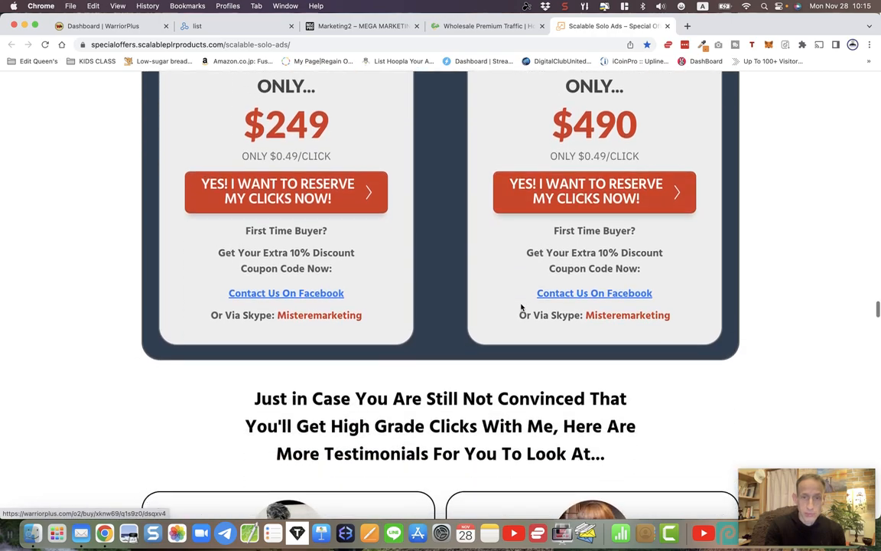
scroll(521, 307, up, 20)
scroll(521, 307, down, 3)
scroll(474, 291, down, 2)
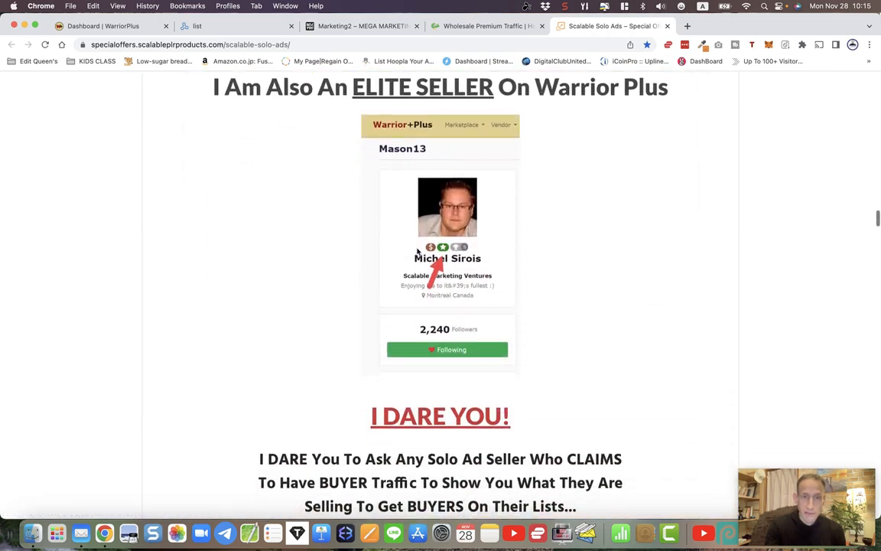
scroll(430, 333, down, 4)
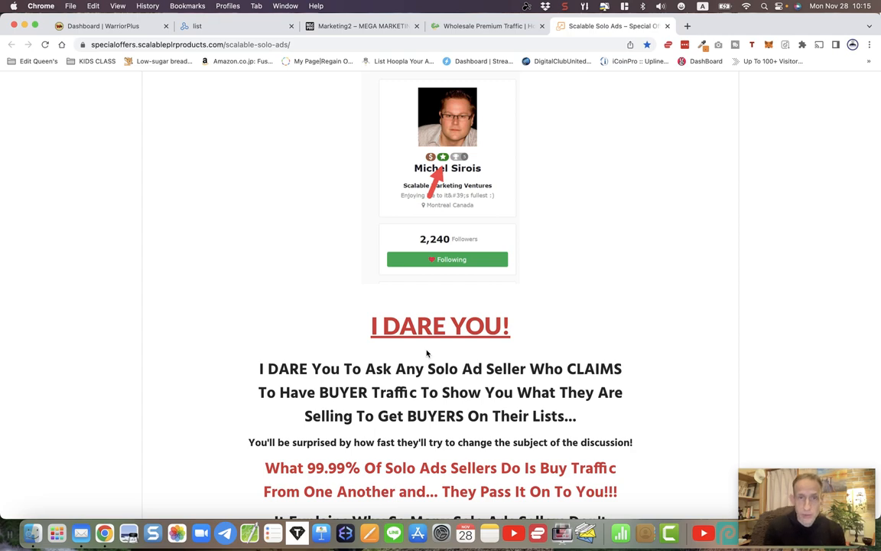
click(357, 28)
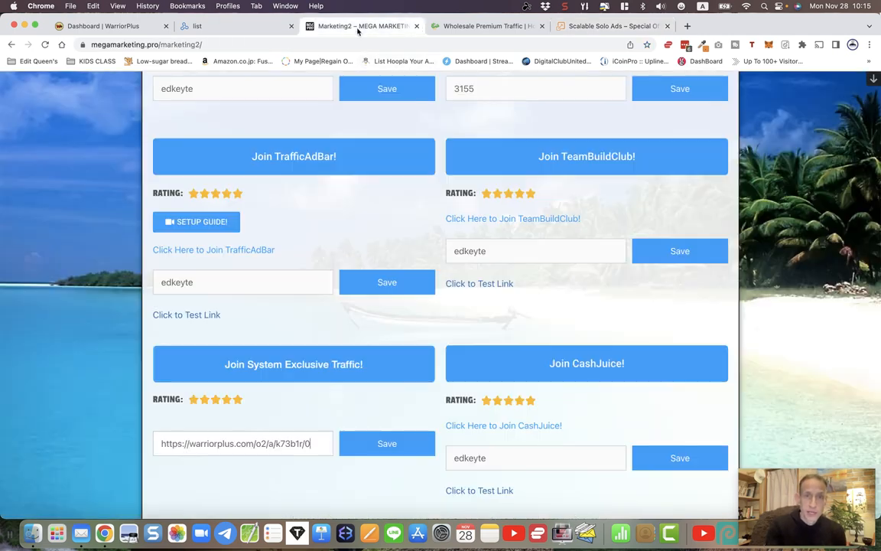
Scroll to the saved Scalable Solo Ads link, then switch to the WarriorPlus dashboard.
scroll(442, 319, down, 5)
scroll(444, 319, down, 5)
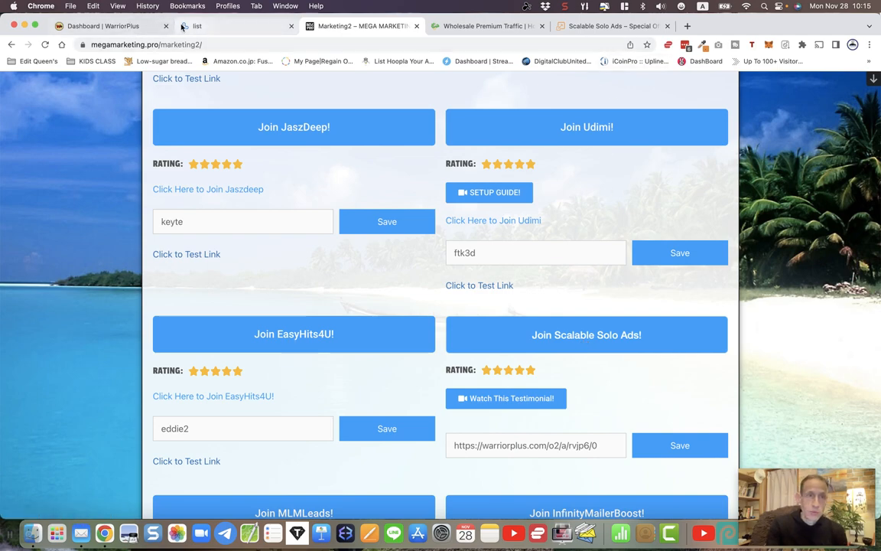
click(108, 26)
scroll(416, 277, down, 1)
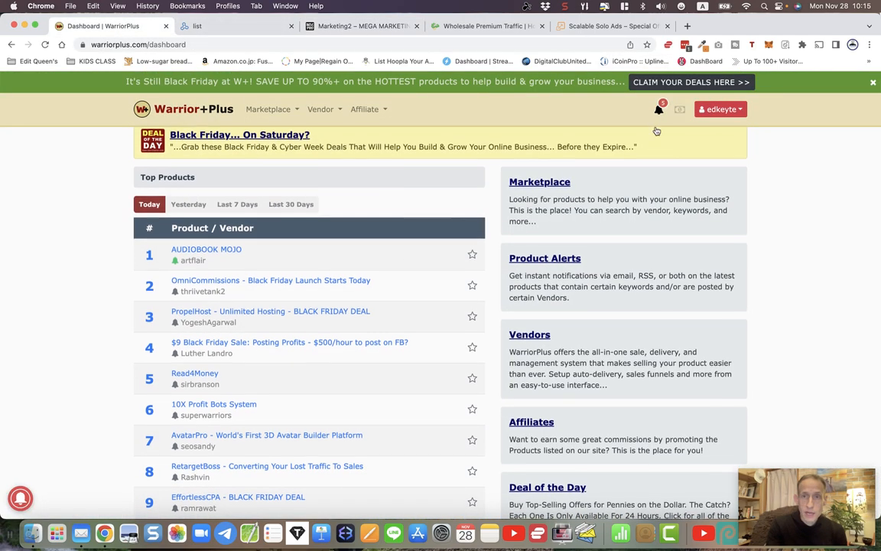
Review the 166 WarriorPlus commission notices, latest $39.61 for Scalable Traffic - 300.
click(678, 112)
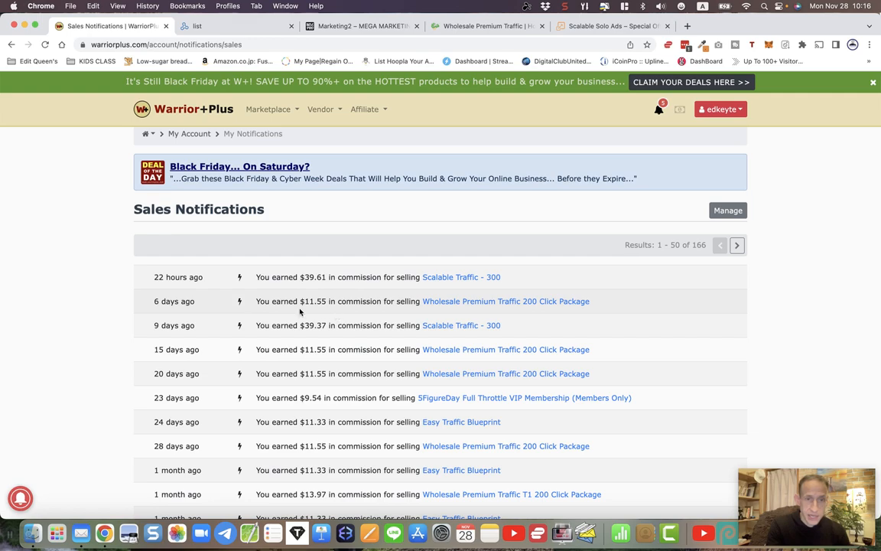
scroll(270, 370, down, 10)
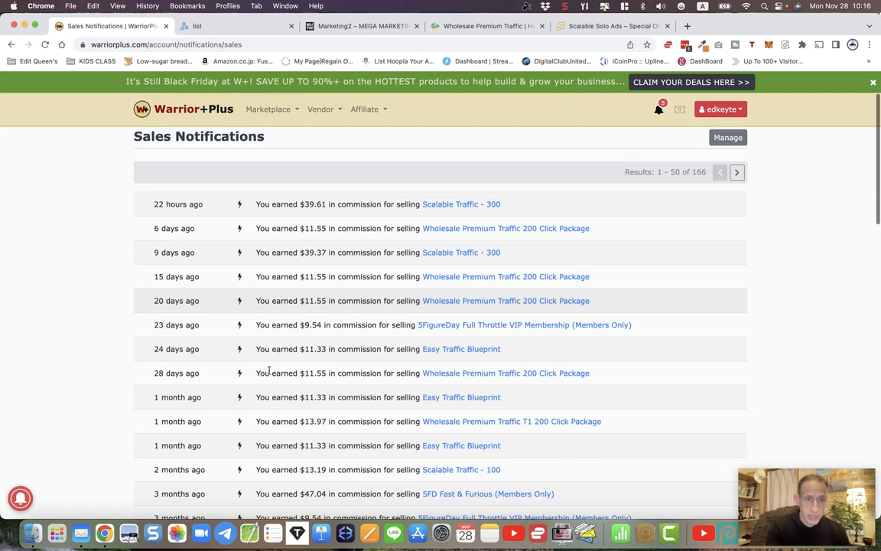
scroll(269, 373, down, 10)
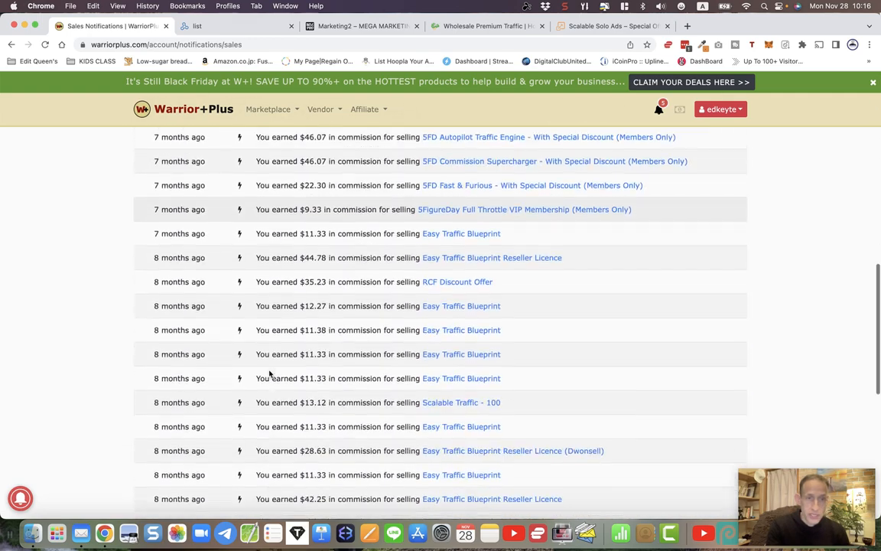
scroll(270, 370, up, 20)
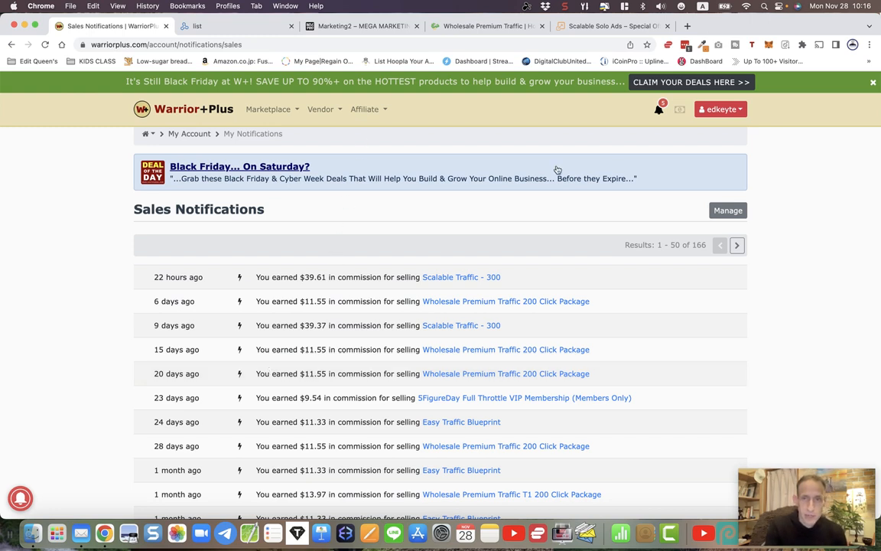
click(720, 109)
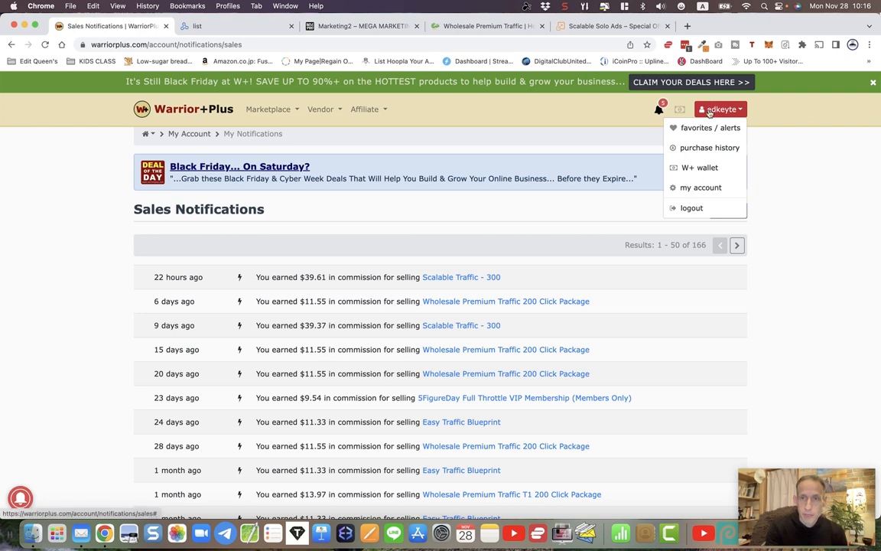
Open the W+ wallet and show its Summary totals of $2,999.41 earnings and $2,696.46 purchases.
click(697, 169)
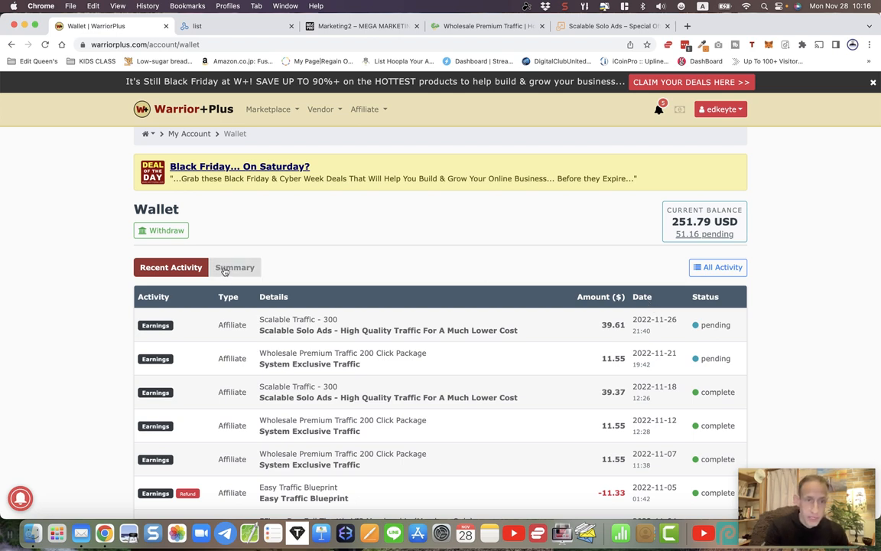
click(225, 270)
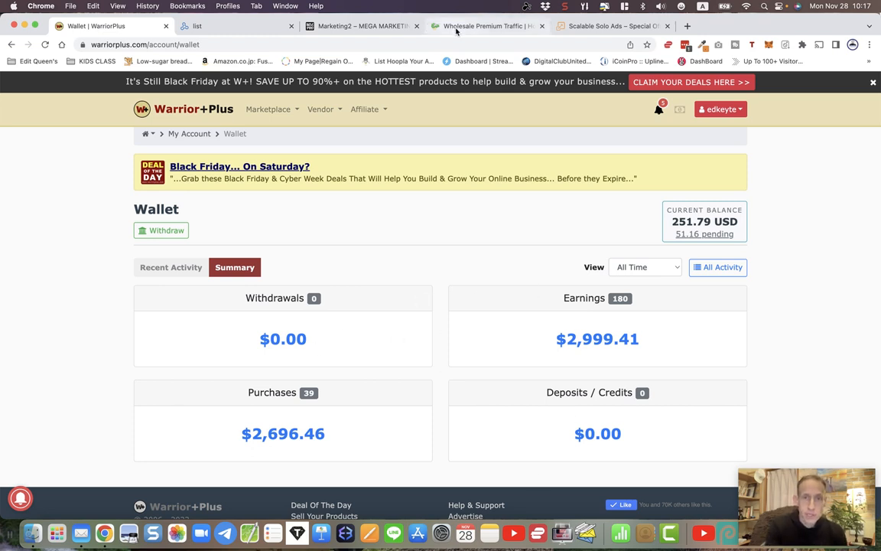
click(338, 26)
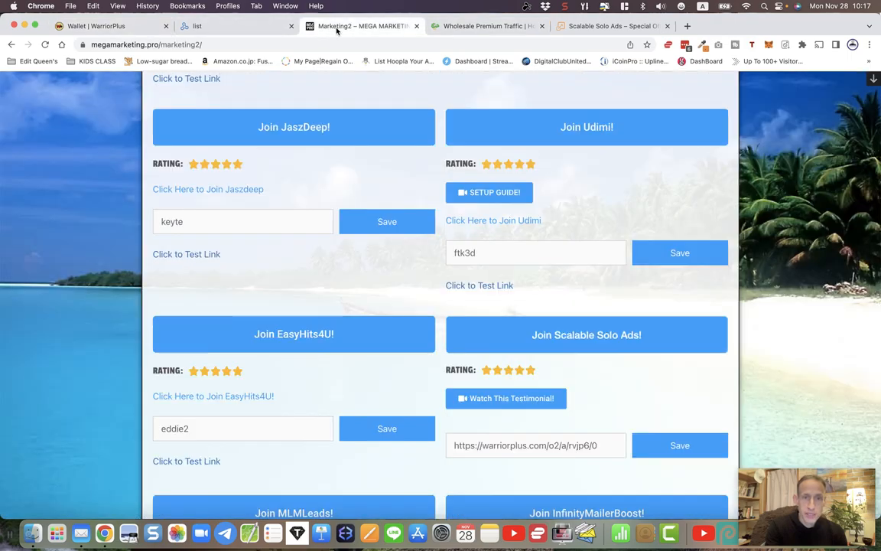
scroll(419, 258, down, 10)
scroll(421, 260, up, 15)
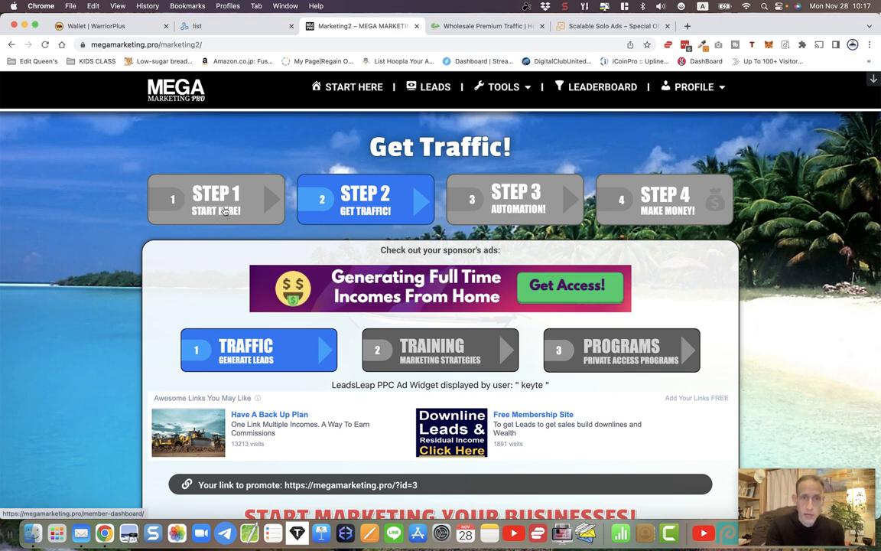
scroll(329, 262, down, 2)
scroll(327, 263, down, 15)
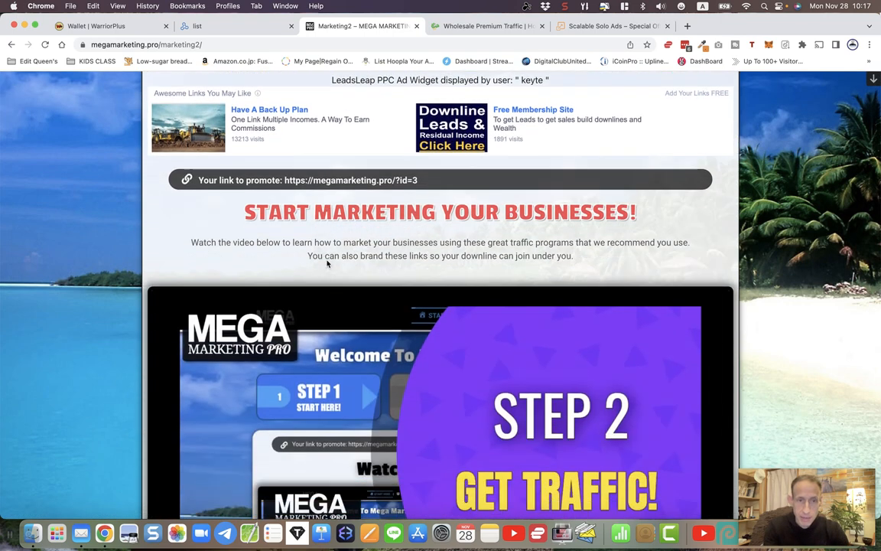
scroll(327, 261, down, 20)
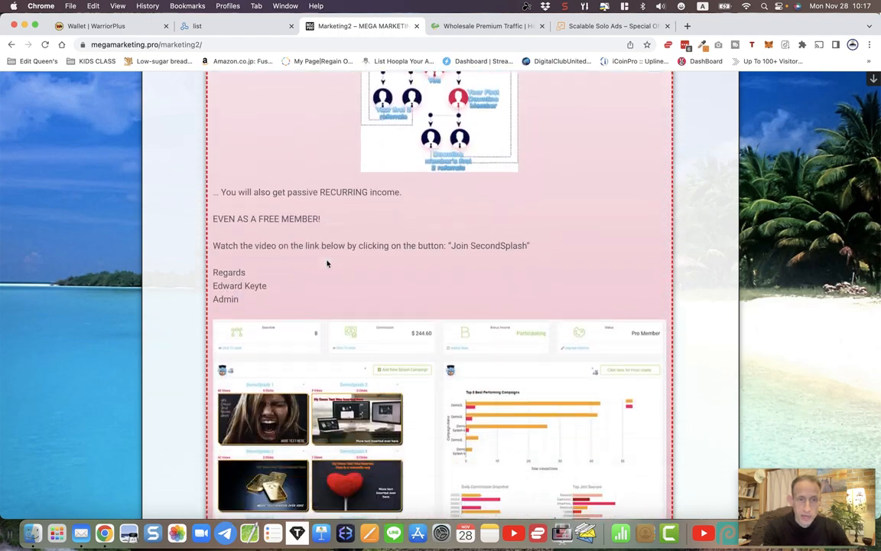
scroll(327, 263, down, 20)
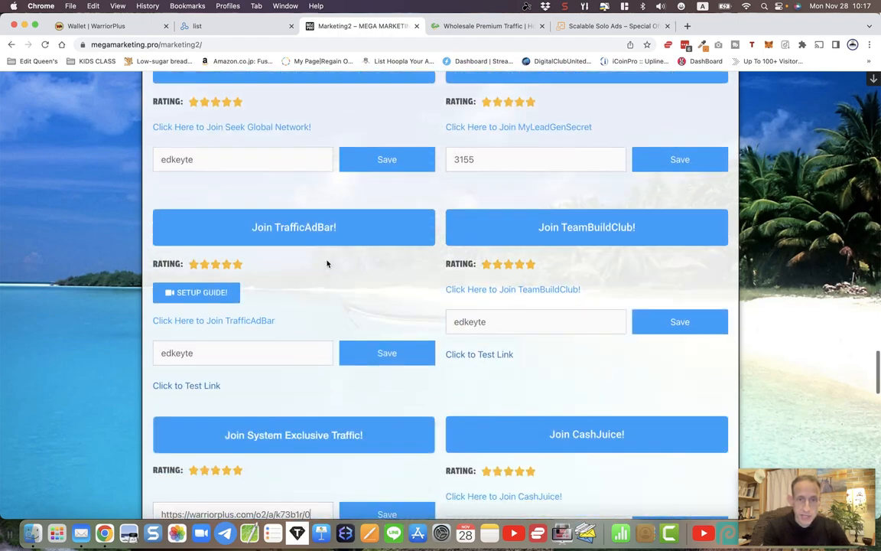
scroll(326, 263, down, 2)
scroll(327, 264, up, 20)
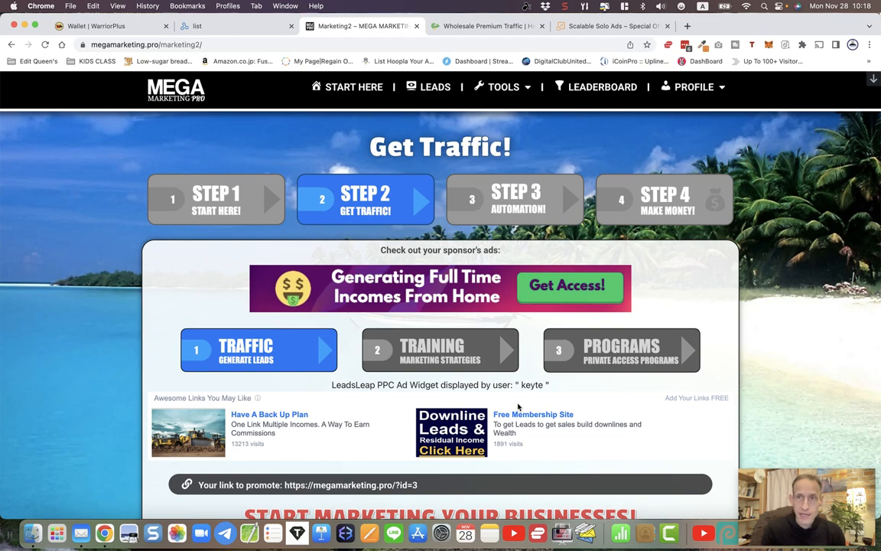
scroll(518, 407, down, 20)
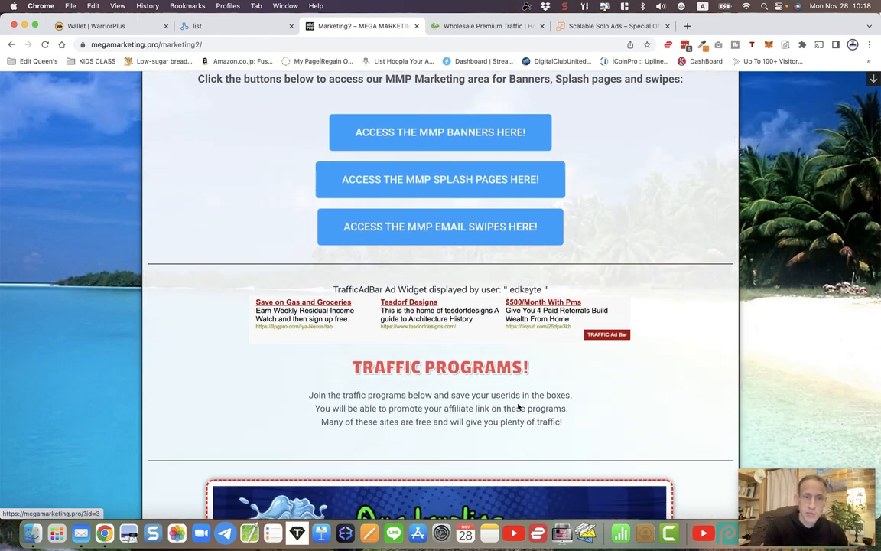
scroll(518, 407, down, 20)
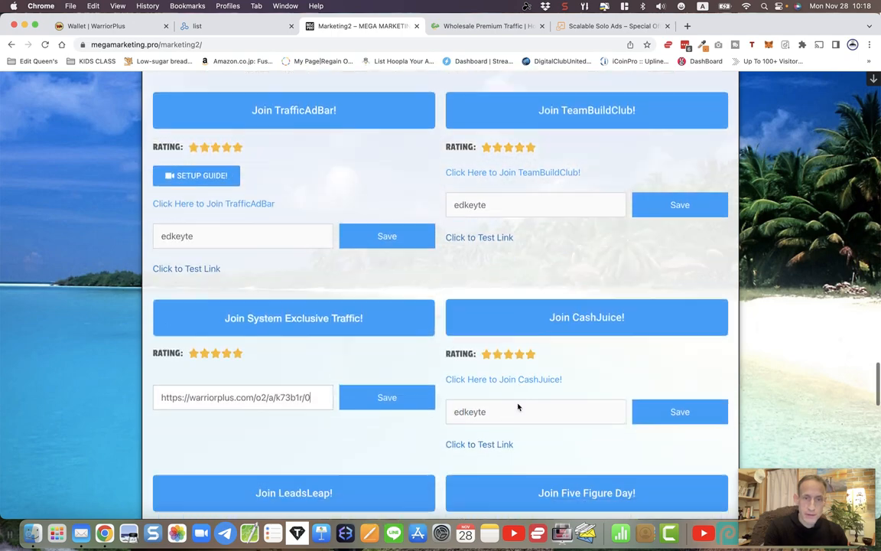
scroll(518, 407, up, 3)
scroll(518, 407, up, 3)
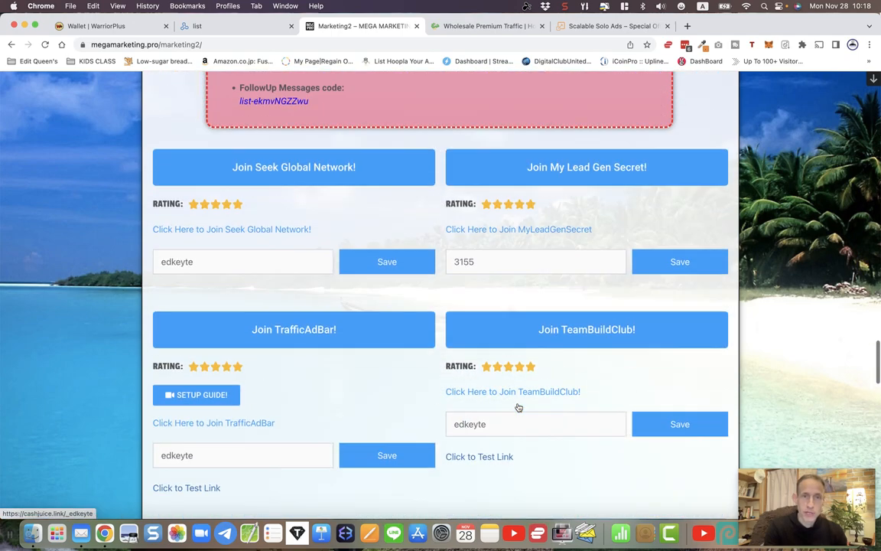
scroll(518, 407, up, 3)
scroll(322, 383, down, 3)
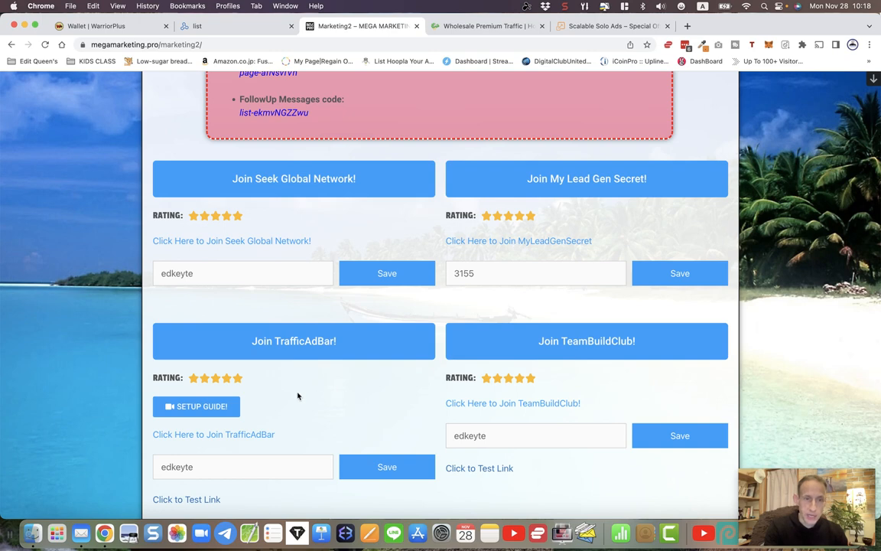
scroll(299, 396, down, 6)
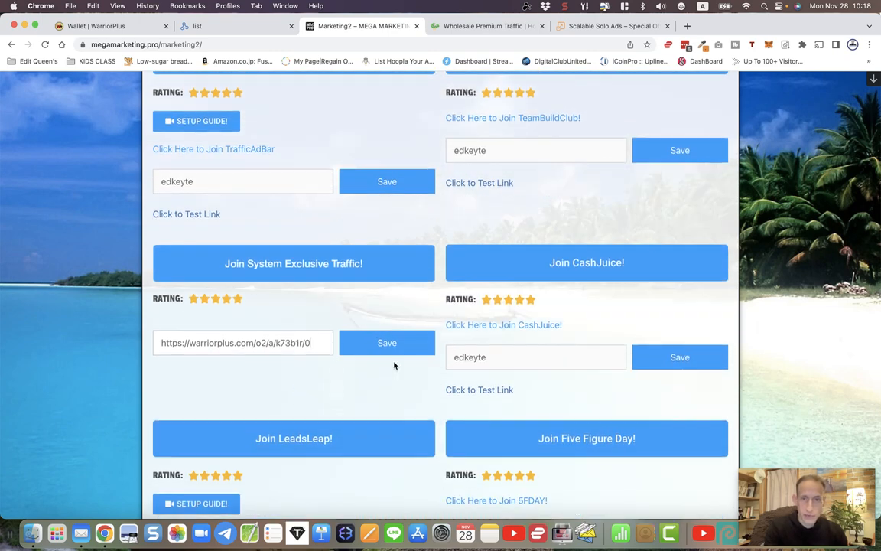
scroll(393, 365, down, 1)
scroll(394, 366, down, 1)
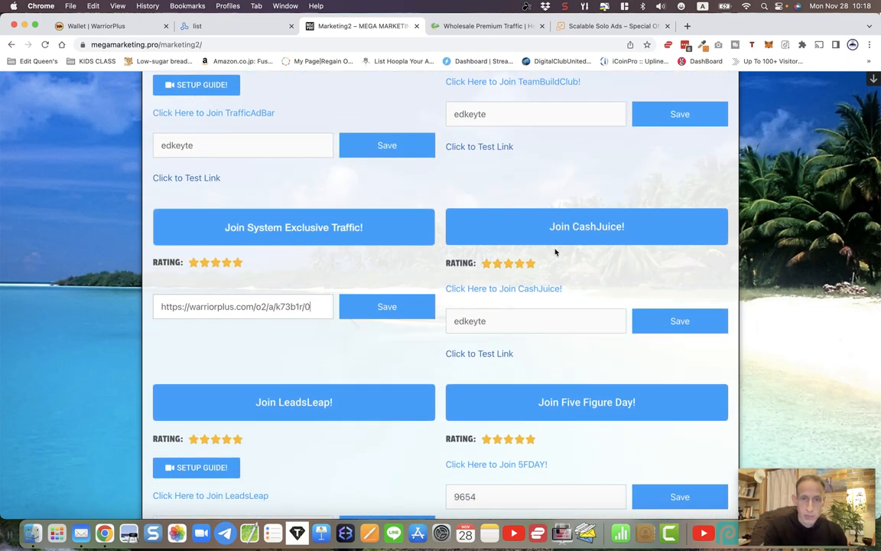
scroll(522, 313, up, 6)
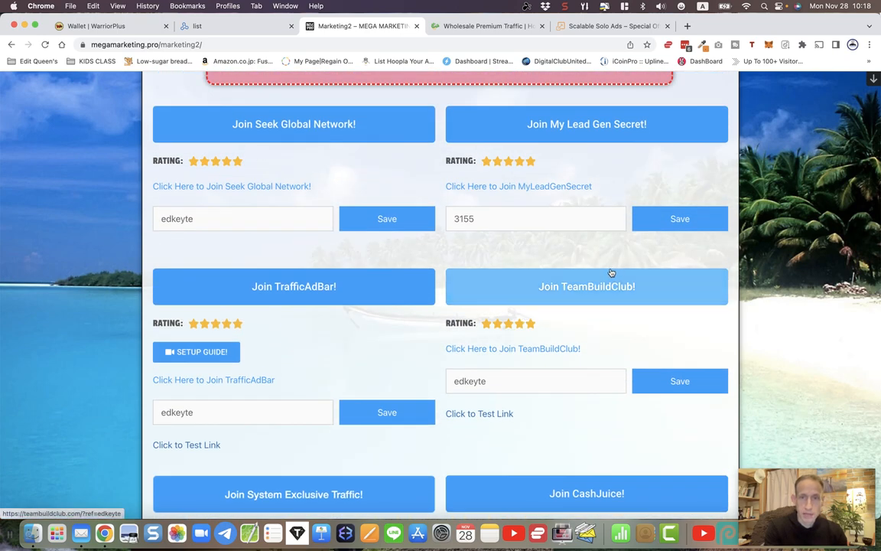
scroll(611, 270, up, 2)
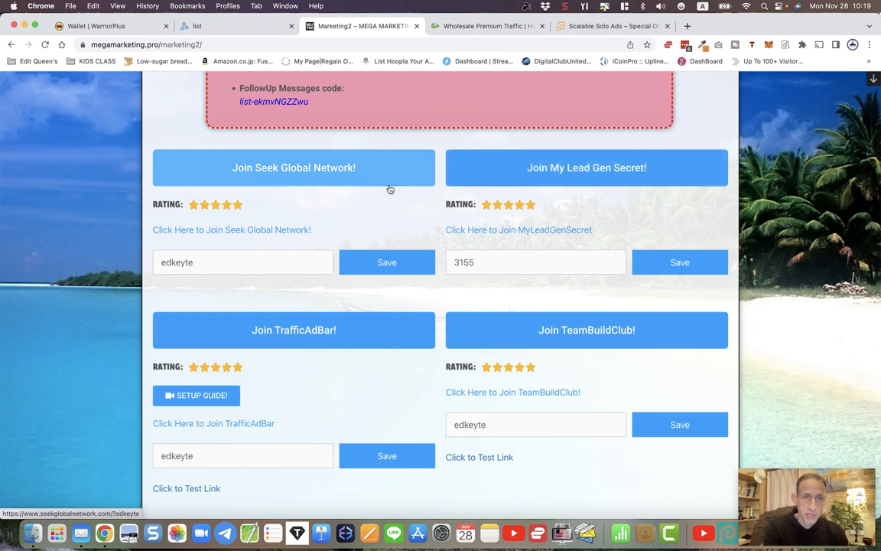
scroll(310, 175, down, 5)
scroll(311, 175, down, 15)
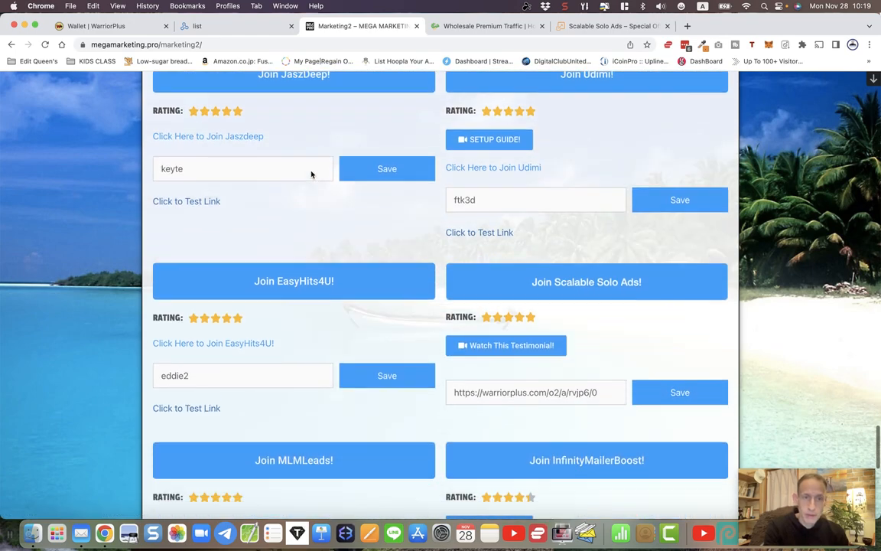
scroll(312, 175, down, 3)
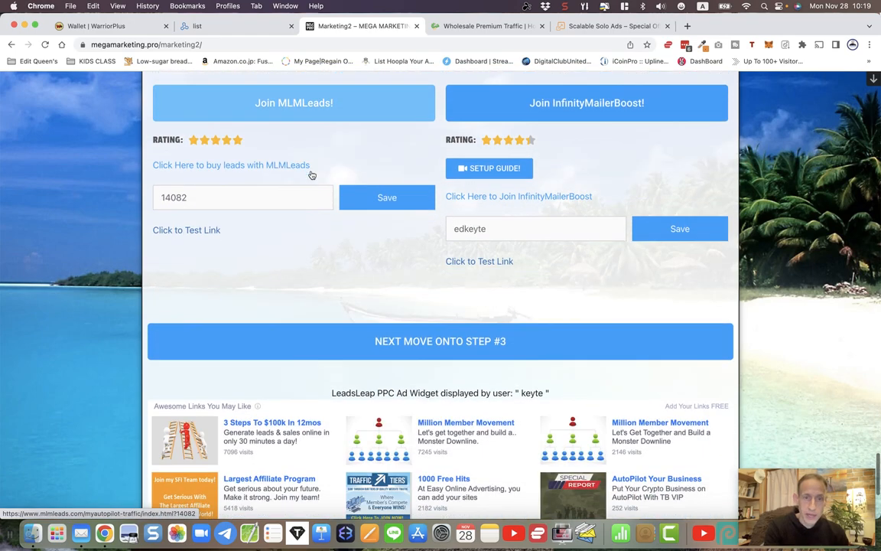
scroll(311, 176, up, 10)
scroll(311, 175, up, 5)
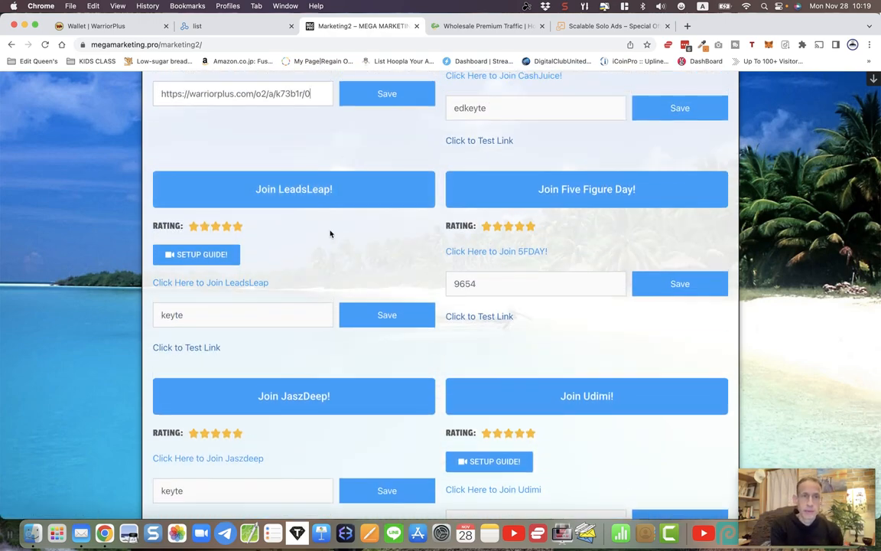
Switch to LeadsLeap and view its account statistics: $5567.5 total earnings, 2447 followers.
click(193, 31)
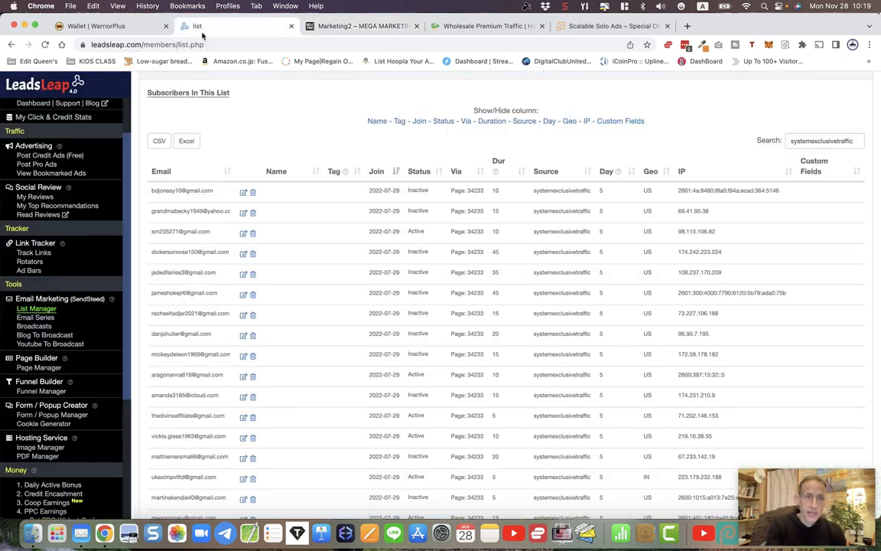
scroll(34, 153, up, 2)
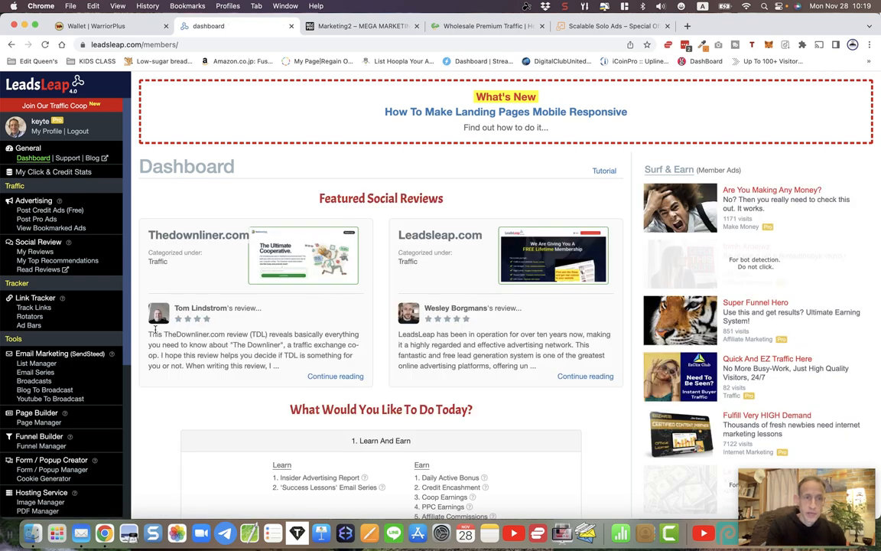
scroll(155, 330, down, 10)
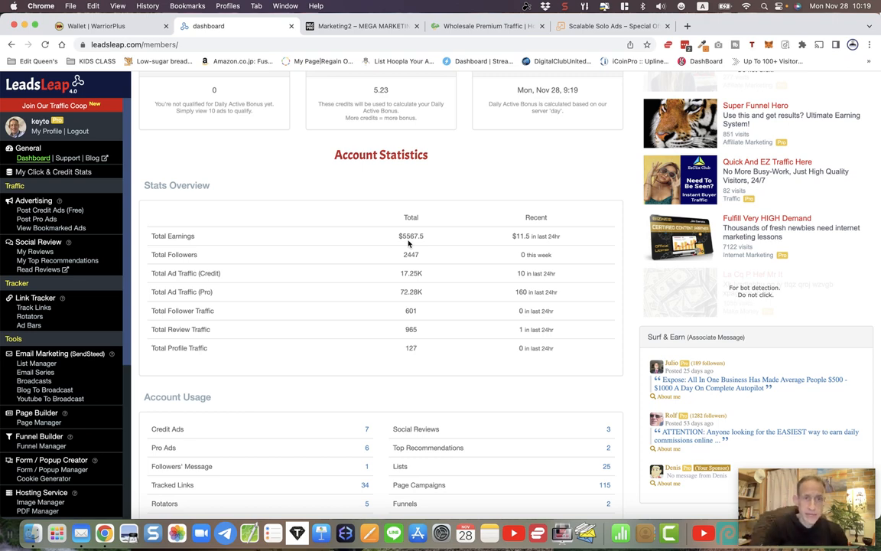
scroll(409, 243, up, 10)
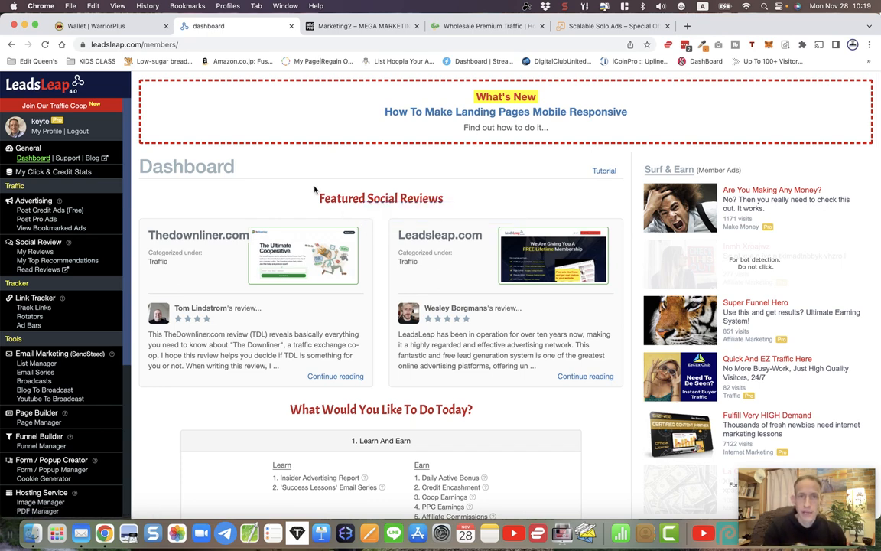
Scroll through Mega Marketing Pro's traffic Join sections, then switch to Wholesale Premium Traffic.
click(385, 29)
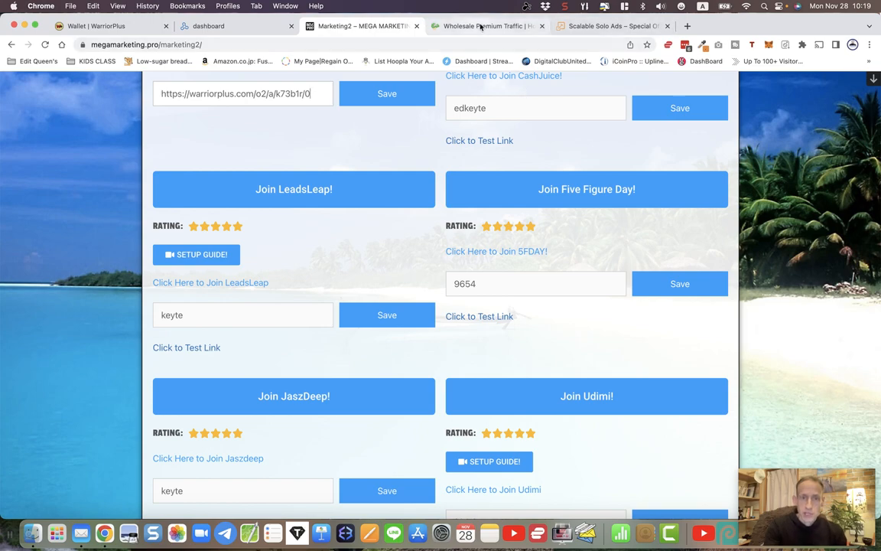
scroll(361, 216, up, 10)
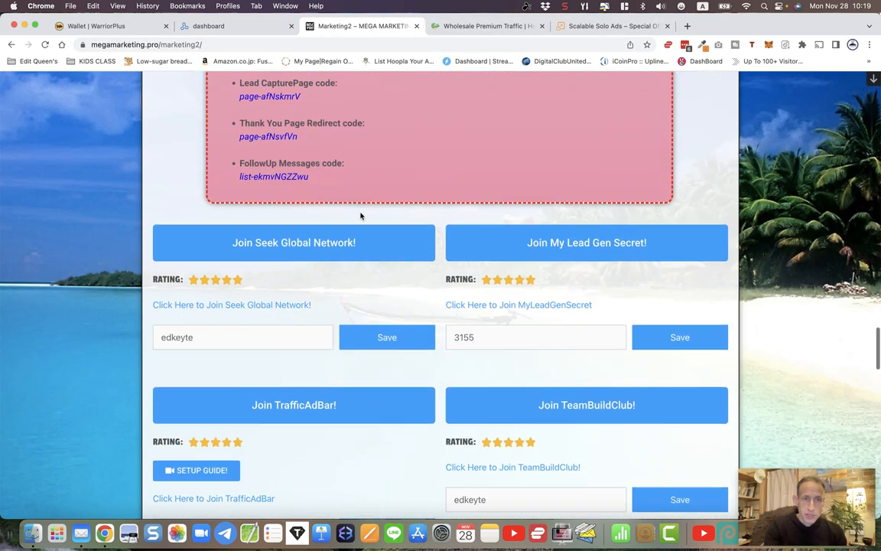
scroll(361, 216, down, 3)
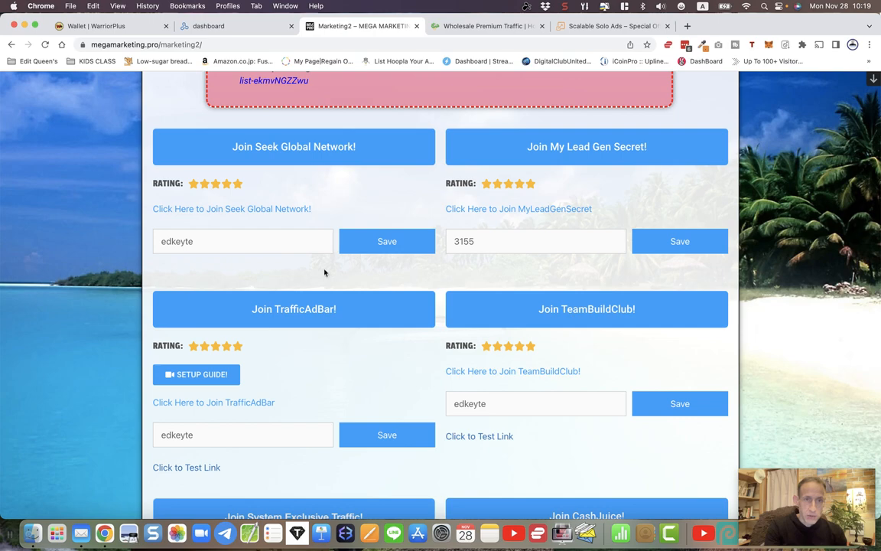
scroll(325, 300, down, 3)
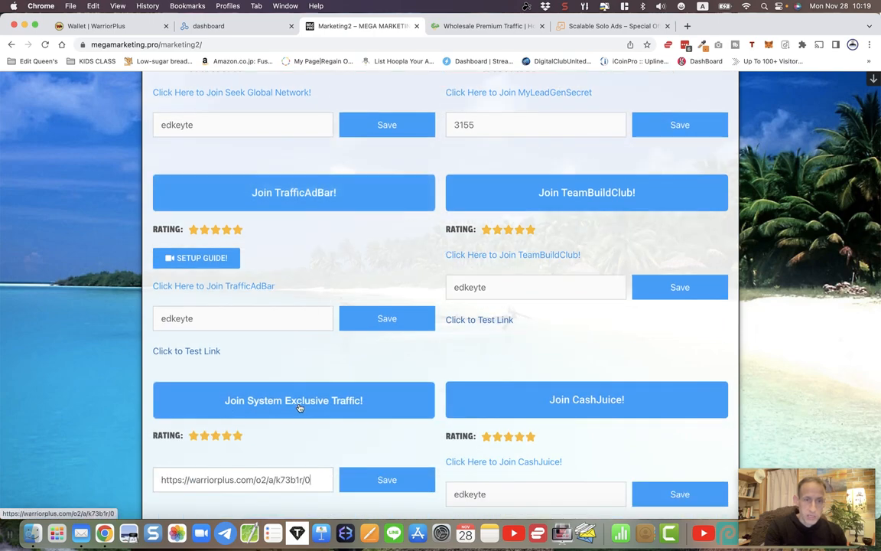
click(468, 26)
scroll(440, 189, up, 20)
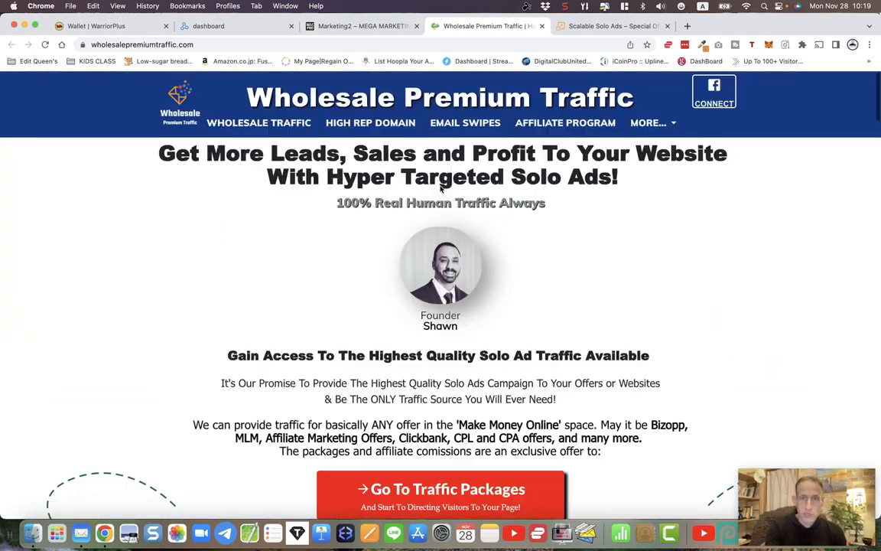
Scroll to the 1,000 Click Package and highlight its $230 unique-clicks price.
scroll(440, 186, down, 10)
scroll(440, 185, down, 15)
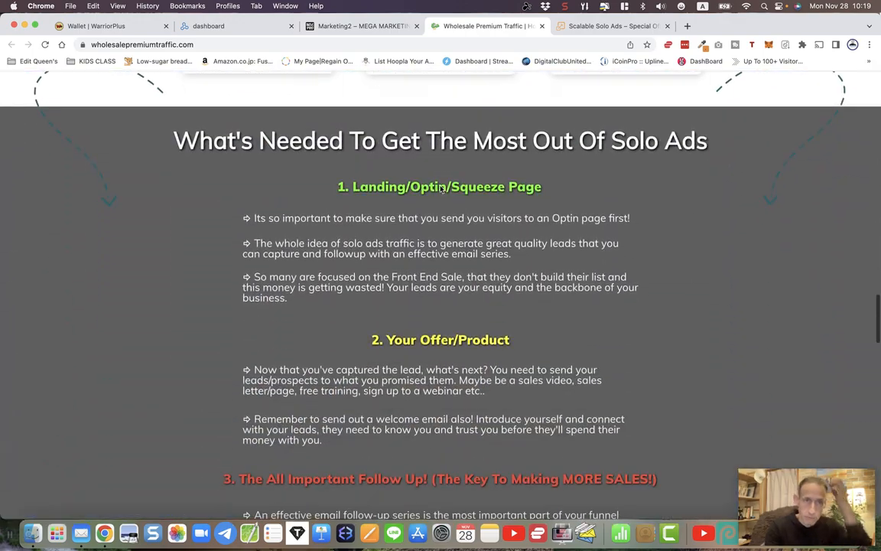
scroll(440, 186, down, 10)
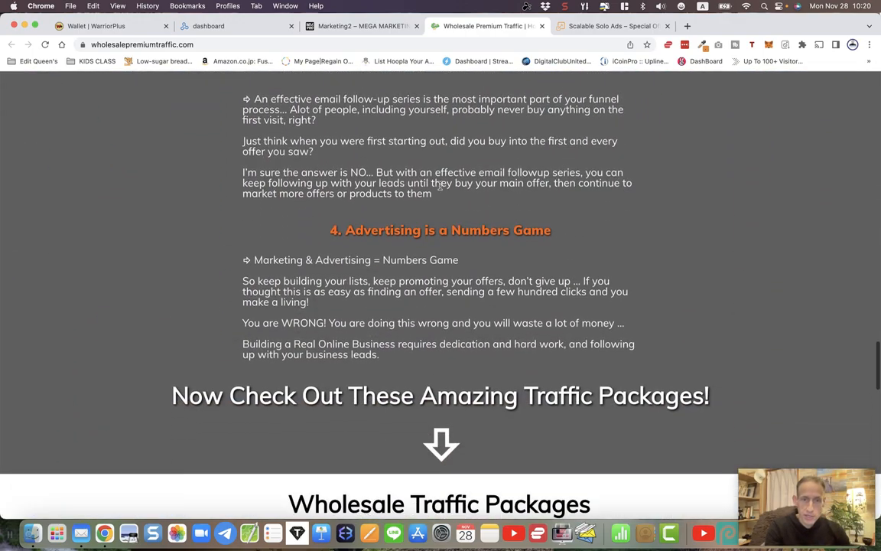
scroll(440, 188, down, 5)
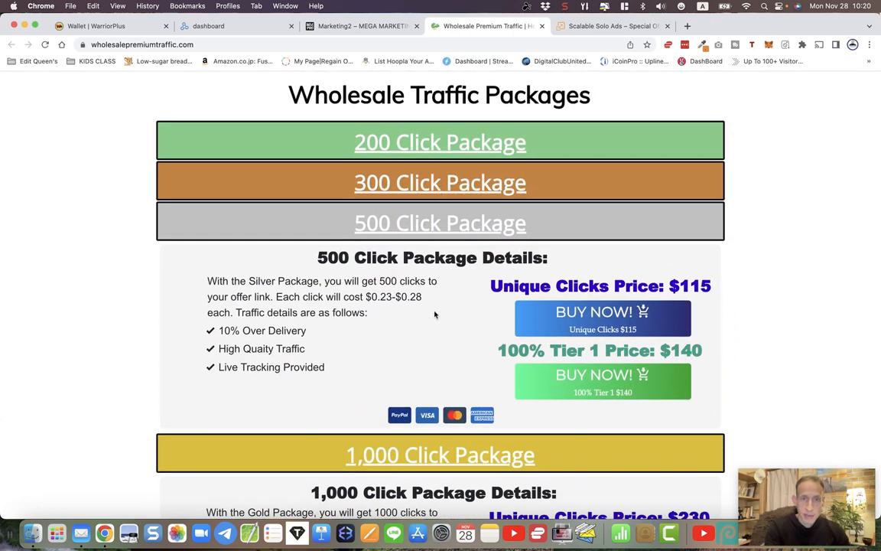
scroll(435, 334, down, 3)
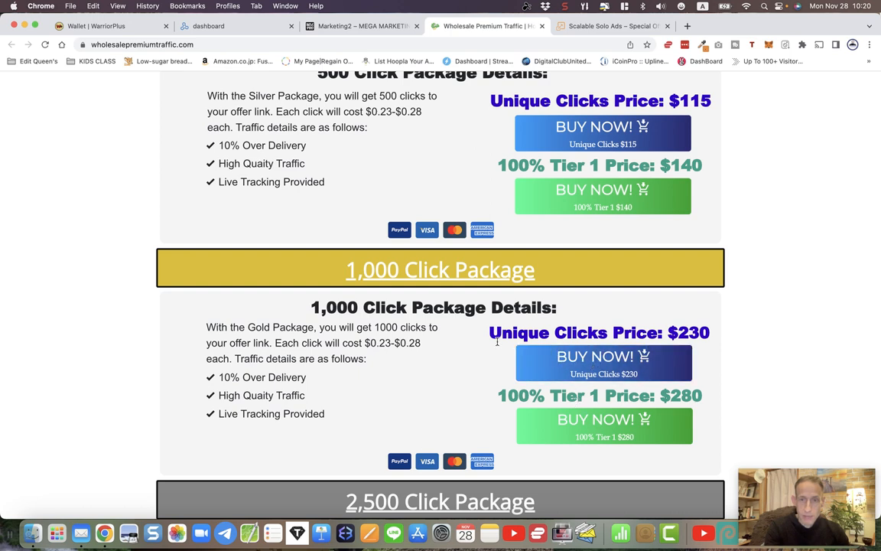
drag(488, 334, 709, 333)
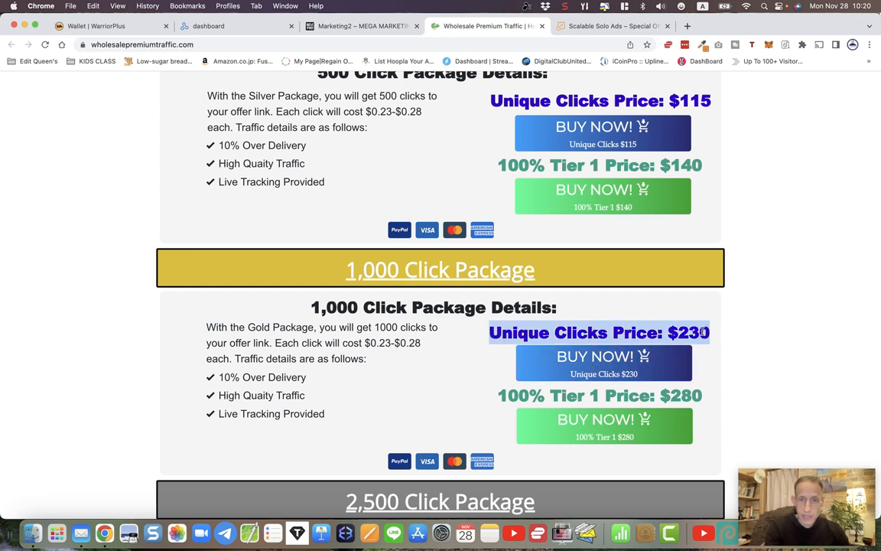
click(654, 331)
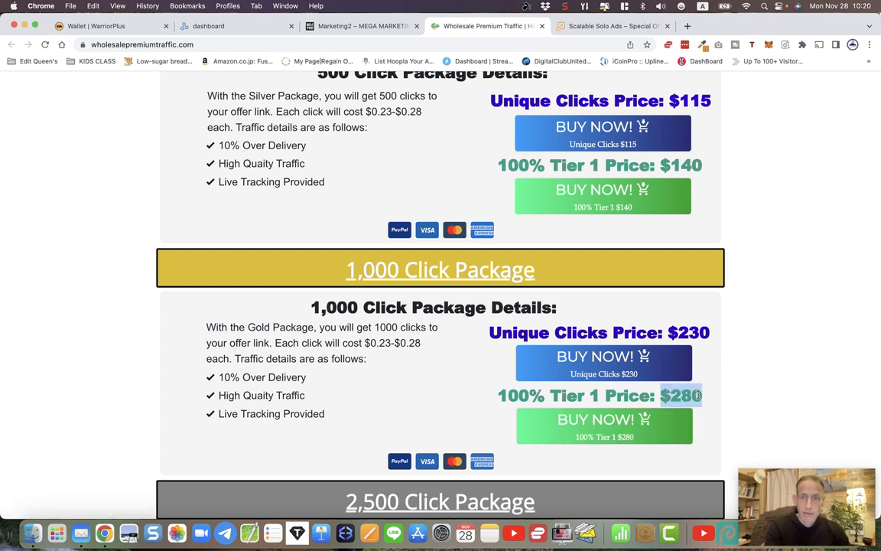
Highlight the 251.79 USD WarriorPlus wallet balance, then return to the package page.
click(106, 26)
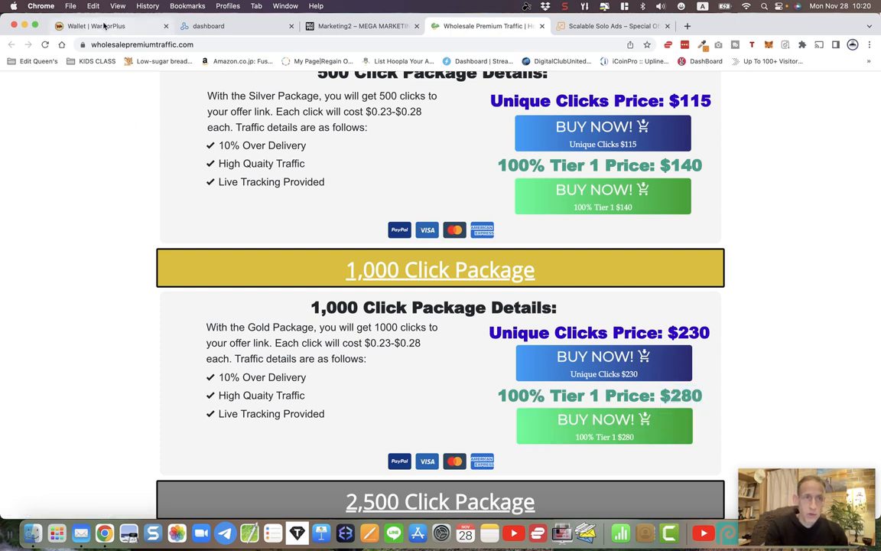
drag(670, 225, 730, 234)
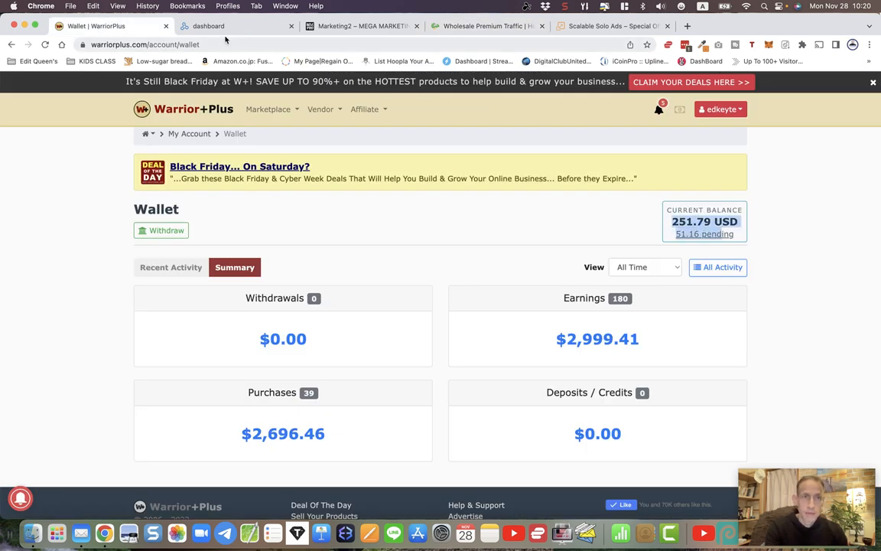
click(458, 33)
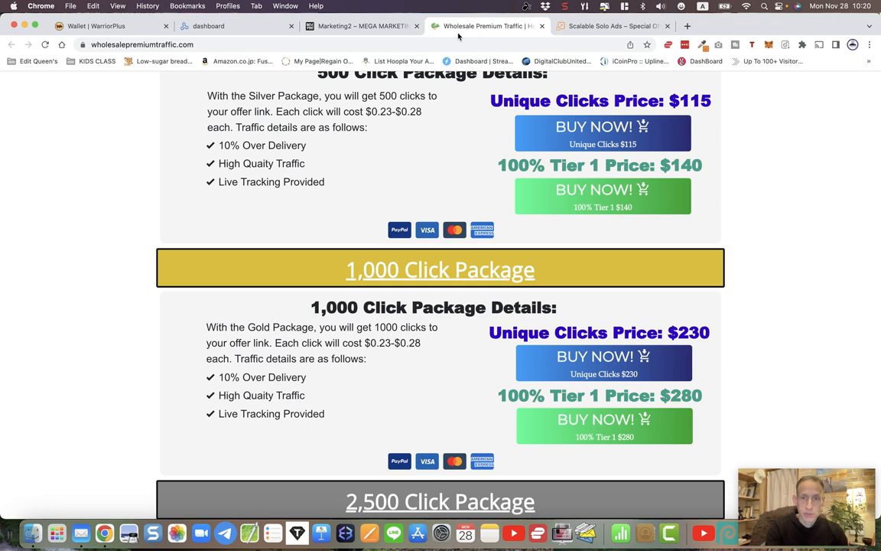
Start the $230 Wholesale Premium Traffic 1000Click Package checkout, autofill buyer details and accept the terms.
click(616, 367)
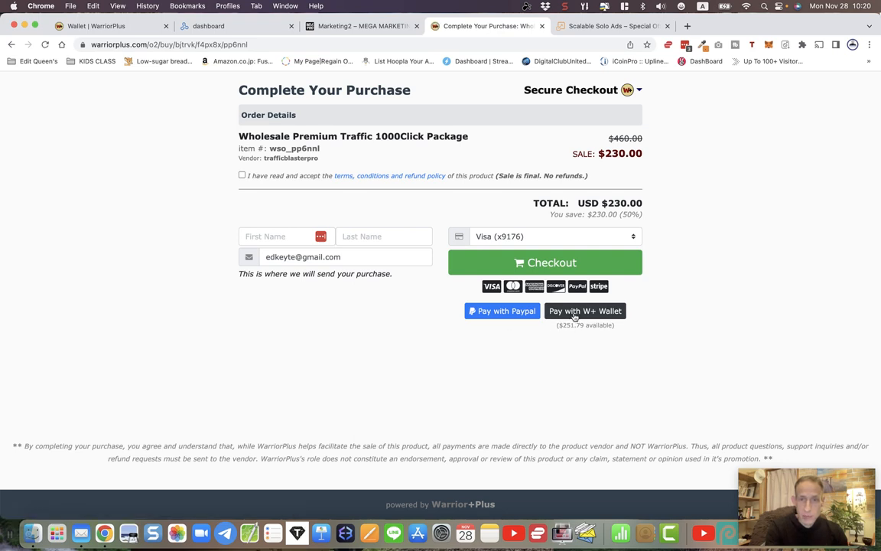
click(272, 235)
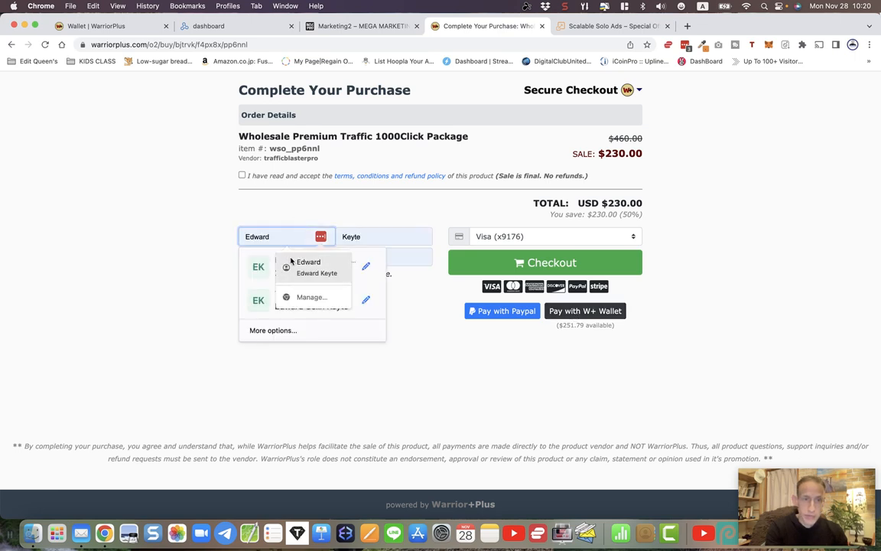
click(291, 262)
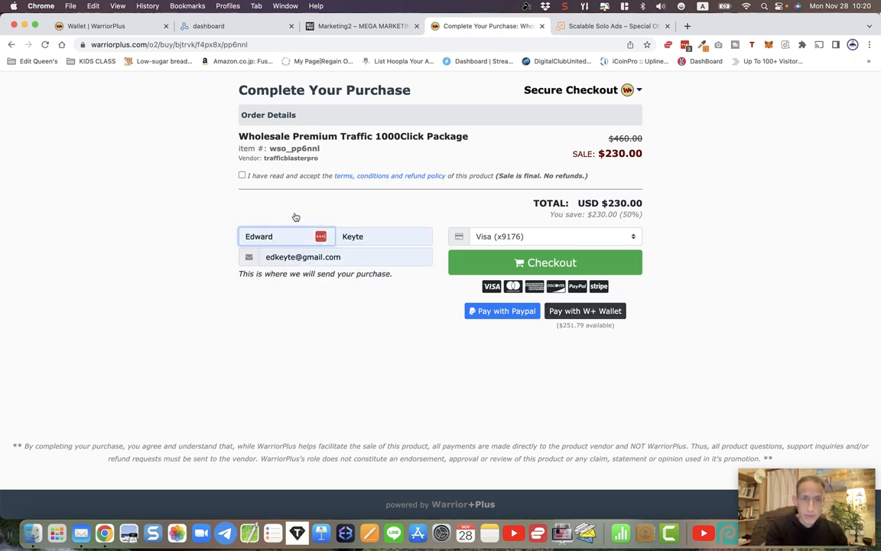
click(241, 175)
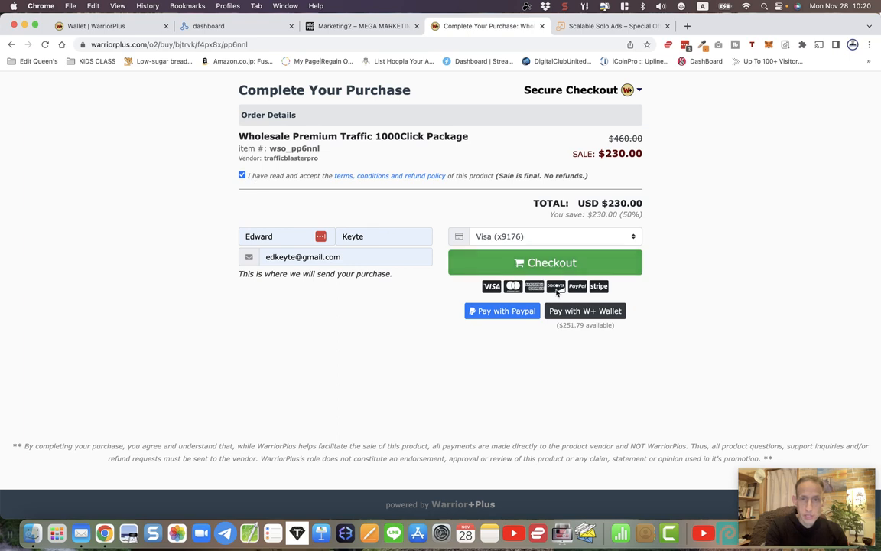
Pay the $230 from the W+ Wallet and open the purchase's submission form.
click(591, 314)
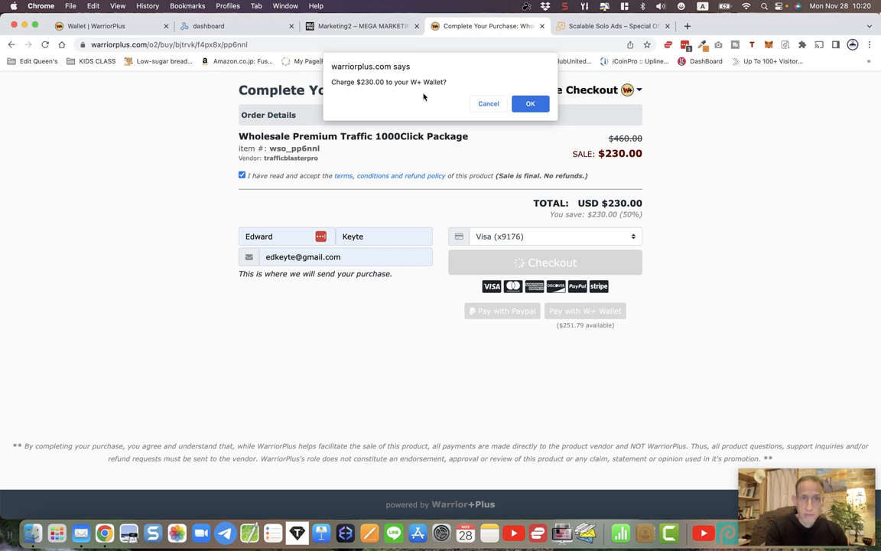
click(529, 103)
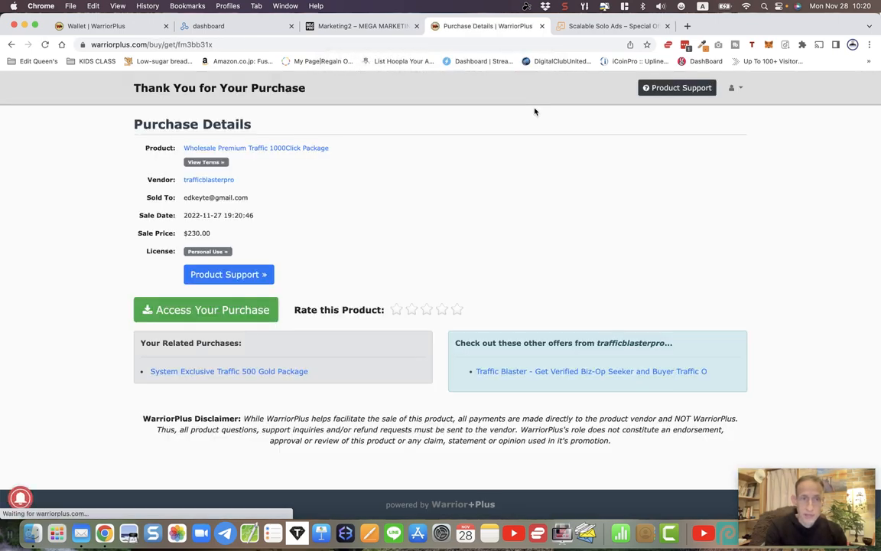
click(198, 318)
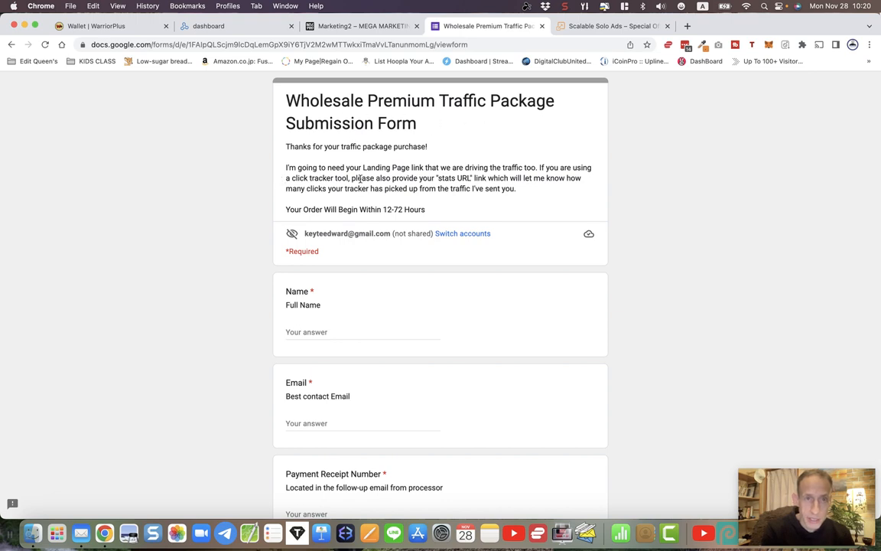
Enter the buyer's full name and fill in the saved contact e-mail.
scroll(361, 178, down, 3)
click(295, 244)
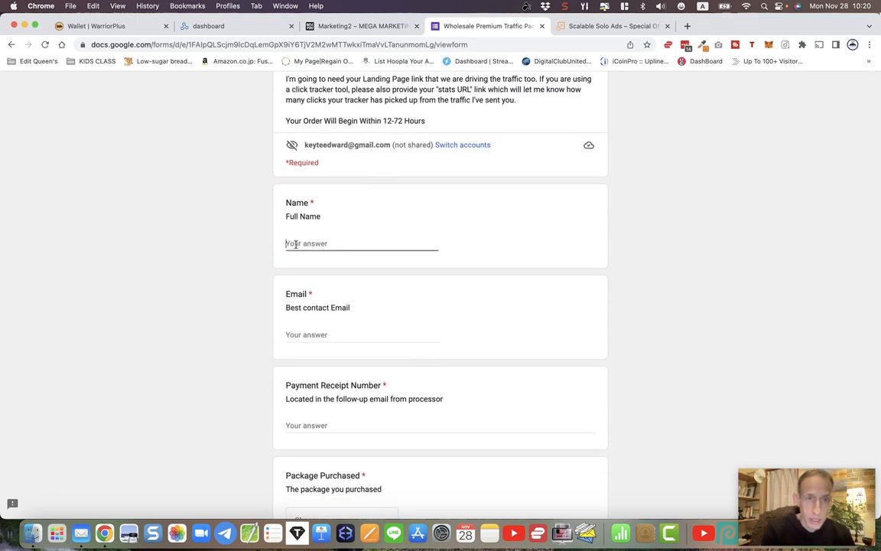
text(Edw)
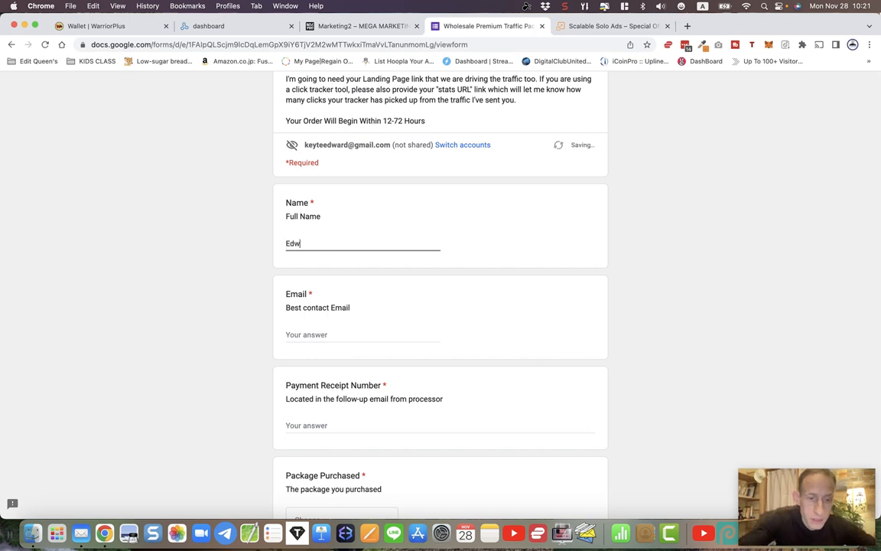
text(ard Key)
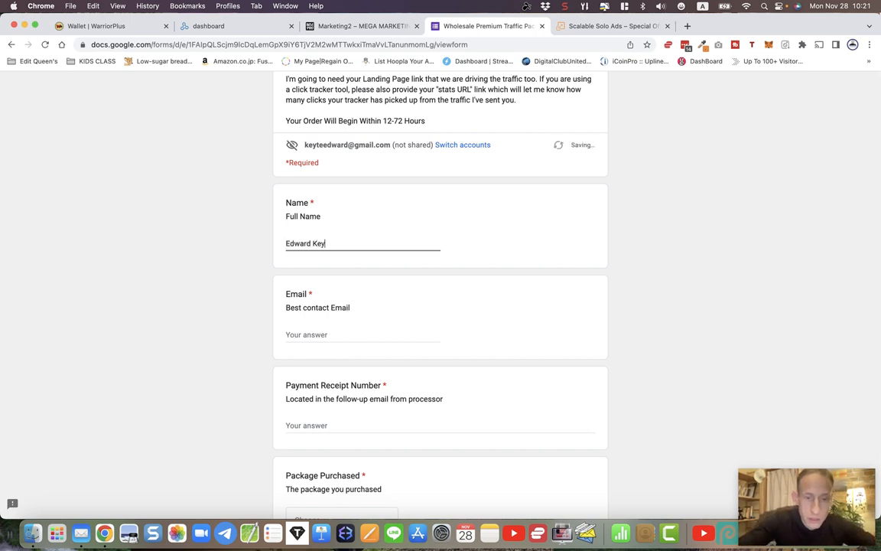
text(te)
scroll(308, 265, down, 2)
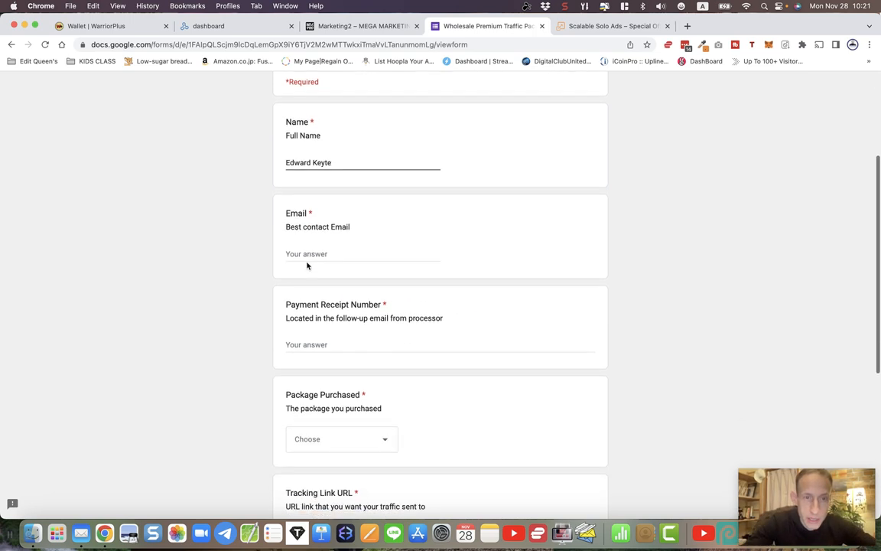
click(307, 261)
click(362, 276)
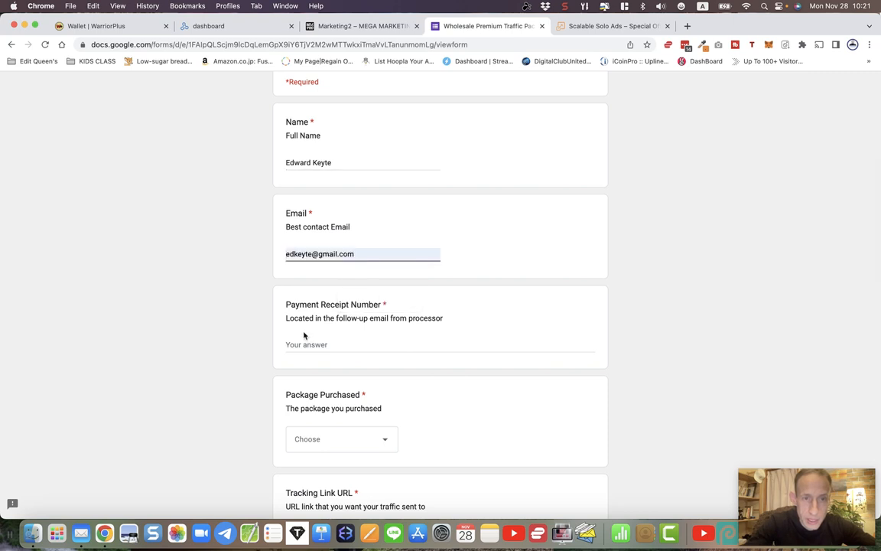
Set Package Purchased to 1,000 Click Package and scroll through the rest of the form.
scroll(301, 338, down, 1)
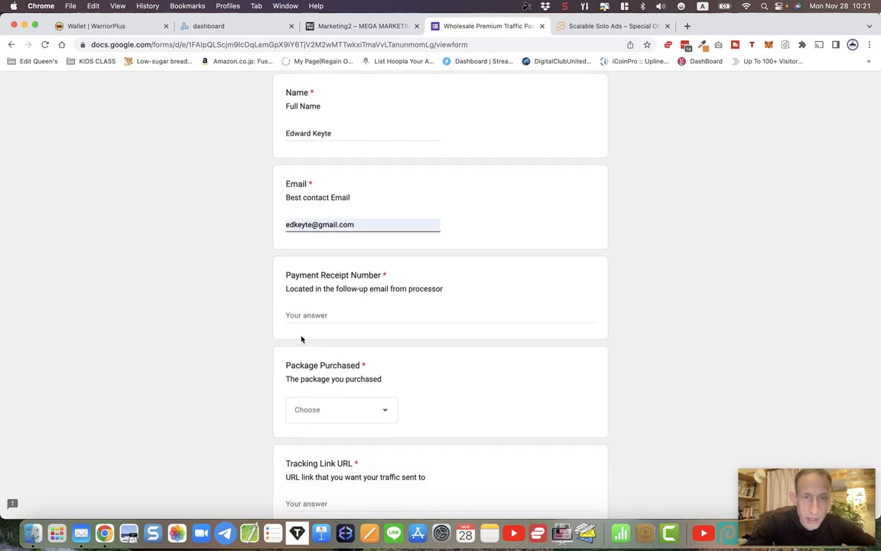
scroll(314, 301, down, 3)
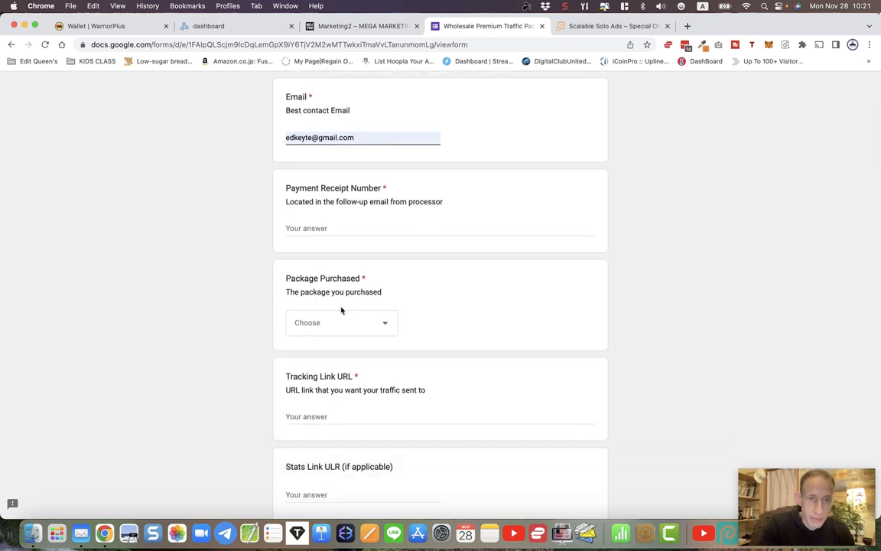
click(331, 327)
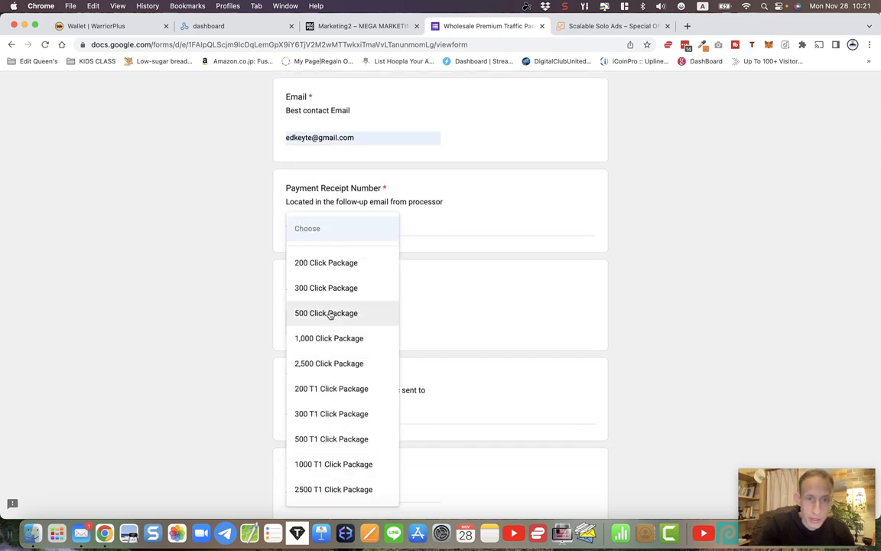
click(328, 338)
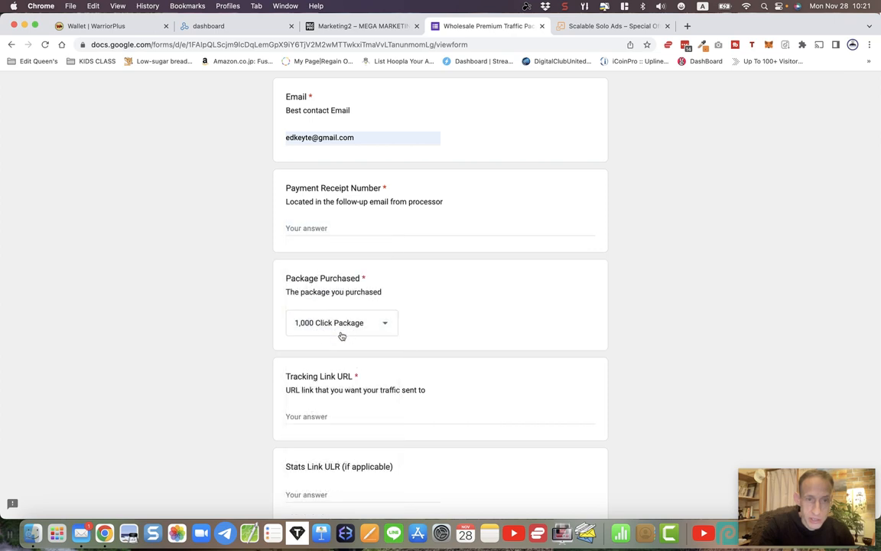
scroll(340, 337, down, 2)
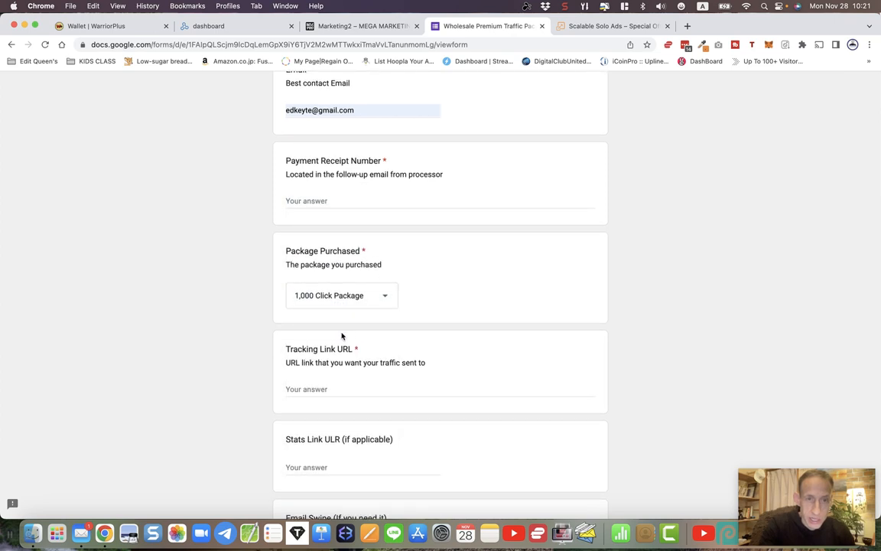
scroll(341, 334, down, 3)
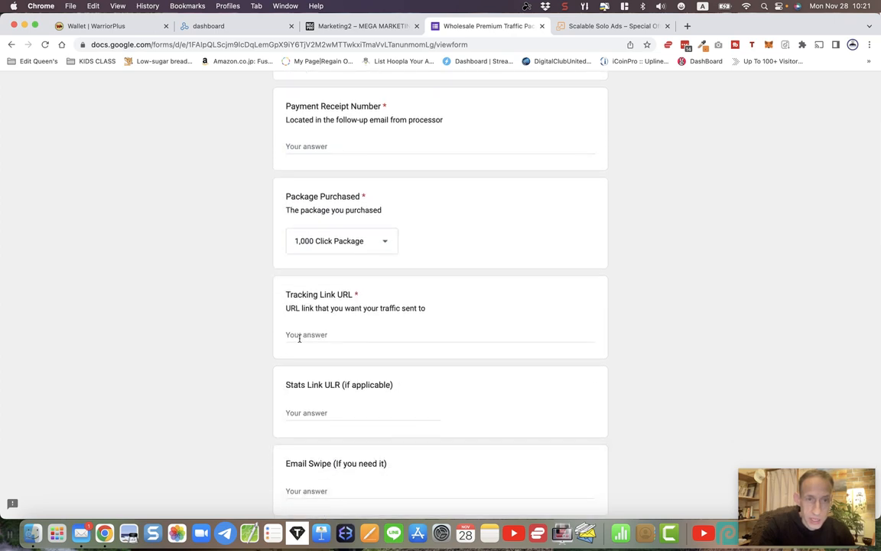
scroll(304, 348, down, 3)
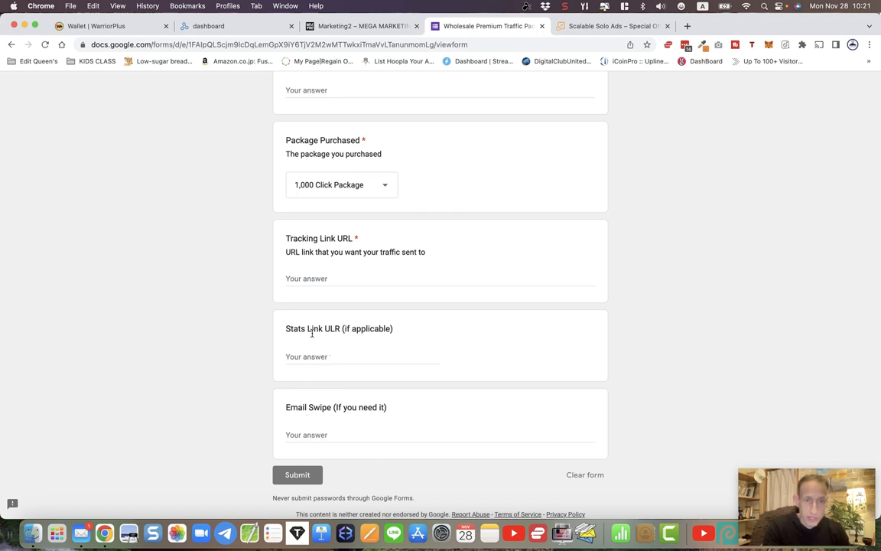
scroll(322, 429, down, 2)
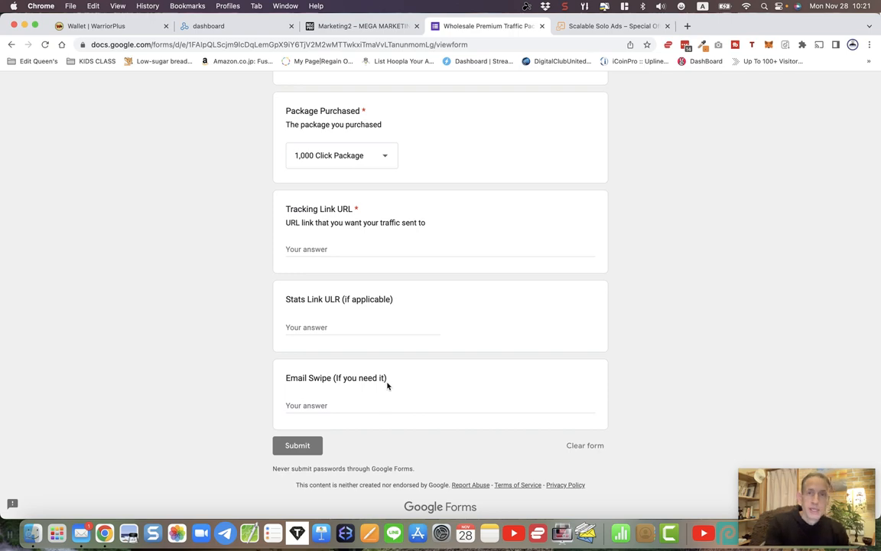
scroll(400, 326, up, 3)
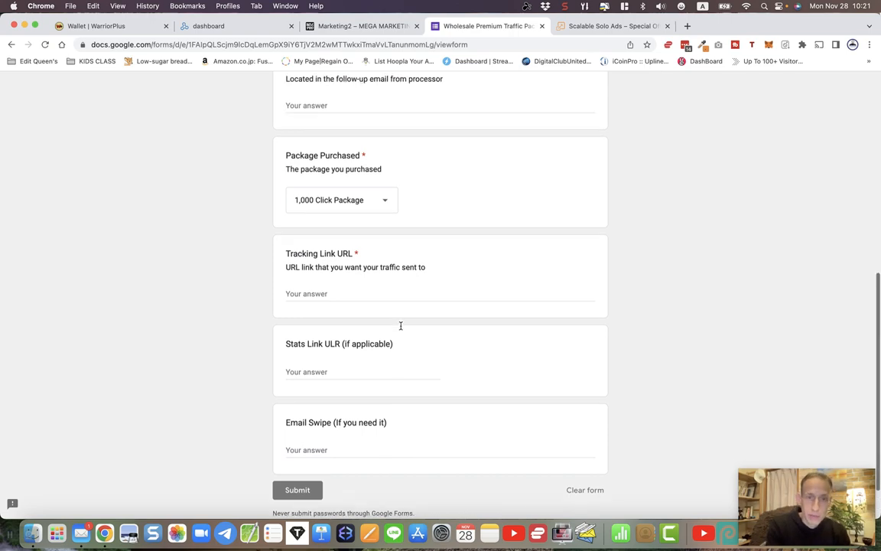
scroll(400, 326, up, 4)
scroll(400, 326, up, 2)
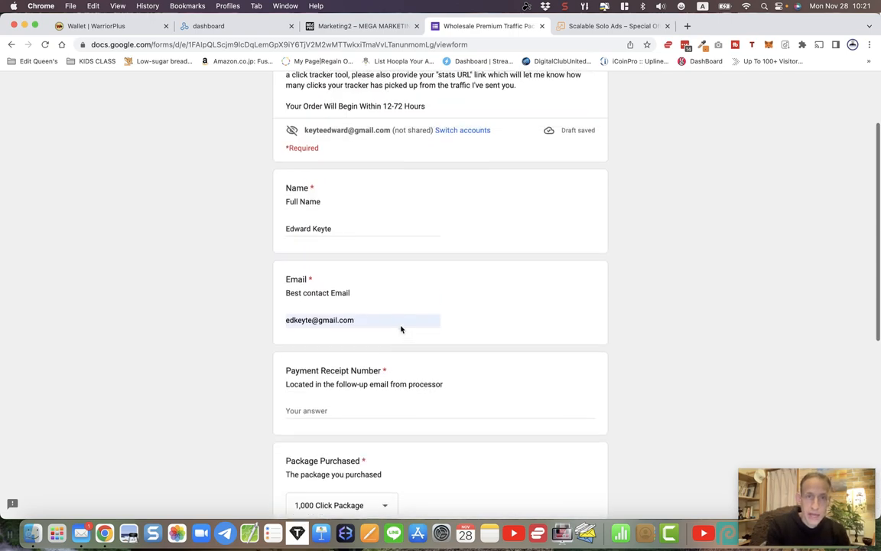
scroll(401, 328, down, 6)
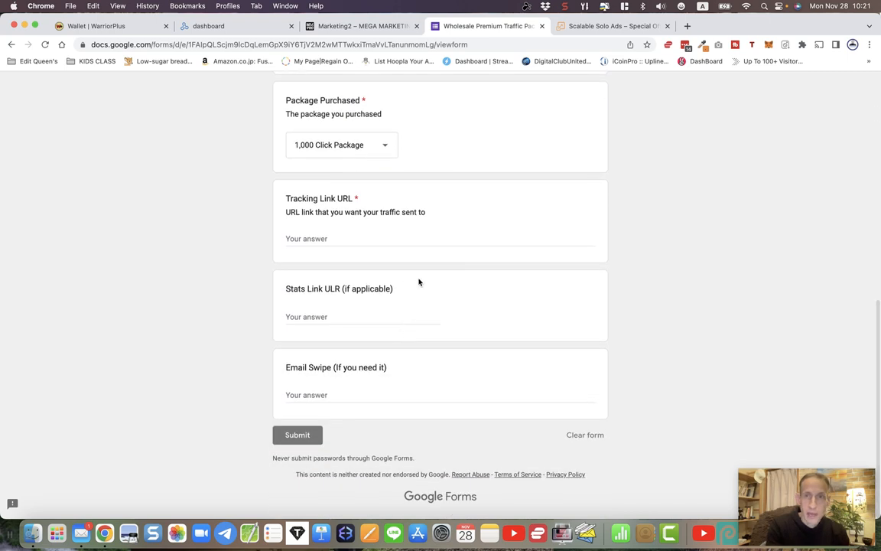
click(563, 8)
Highlight the systemexclusivetraffic part of the Tracking Link URL and view its FREE VIDEO capture page.
click(564, 34)
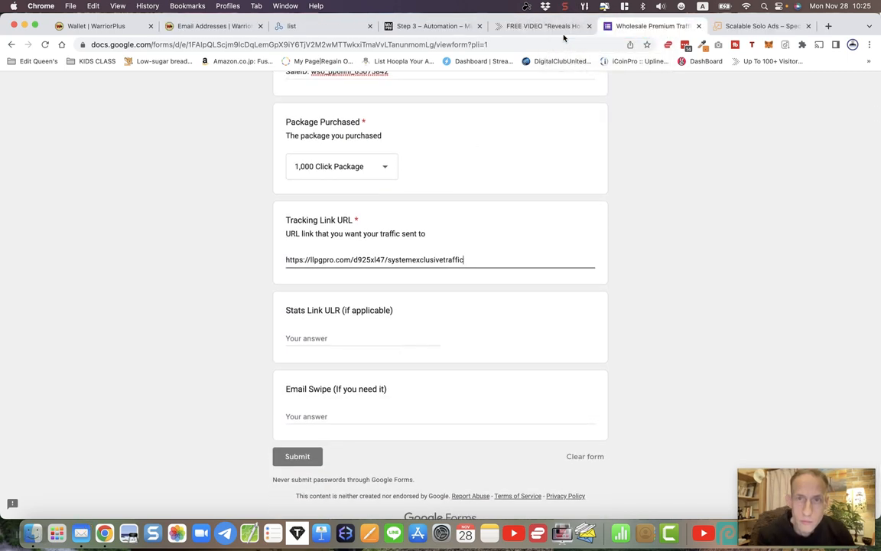
scroll(700, 287, up, 5)
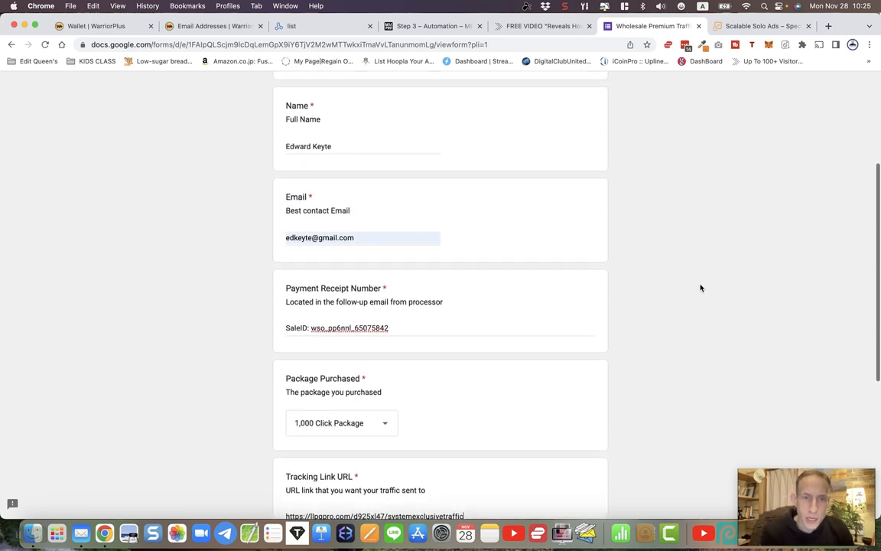
scroll(700, 287, down, 5)
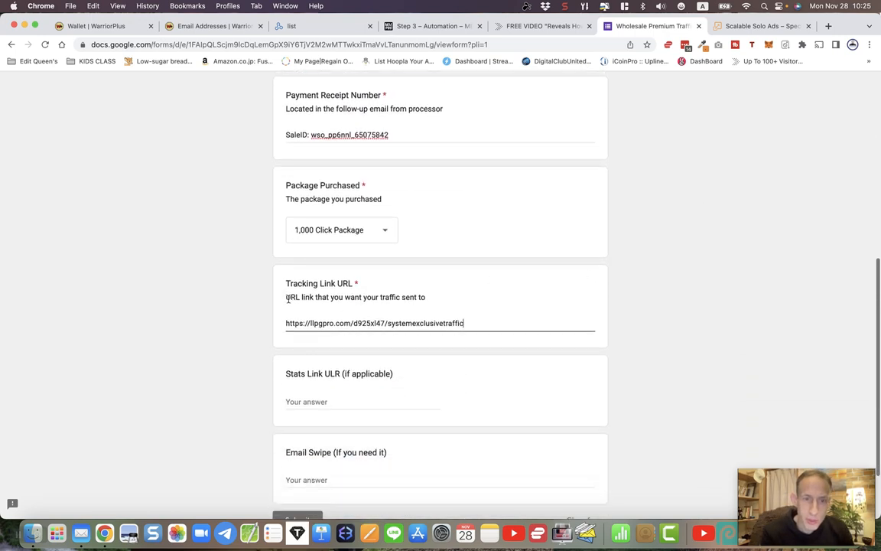
drag(286, 323, 487, 324)
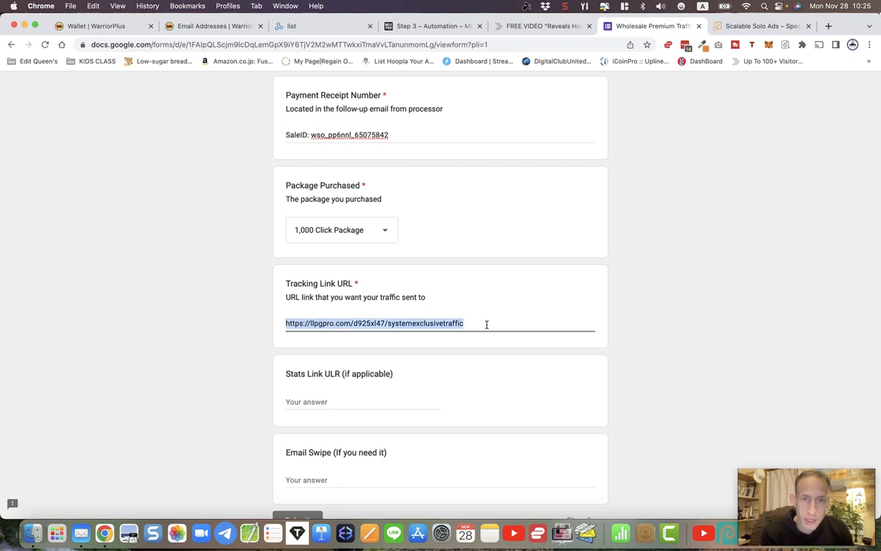
double_click(415, 322)
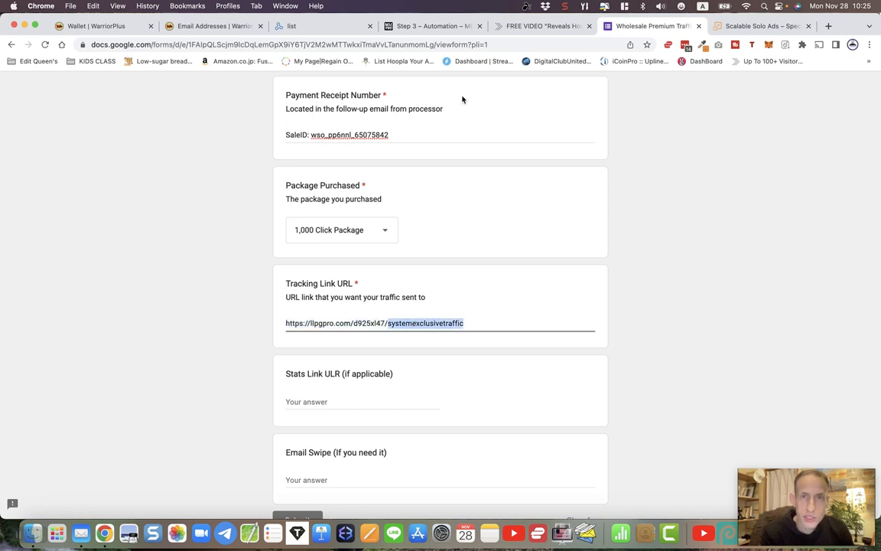
click(535, 26)
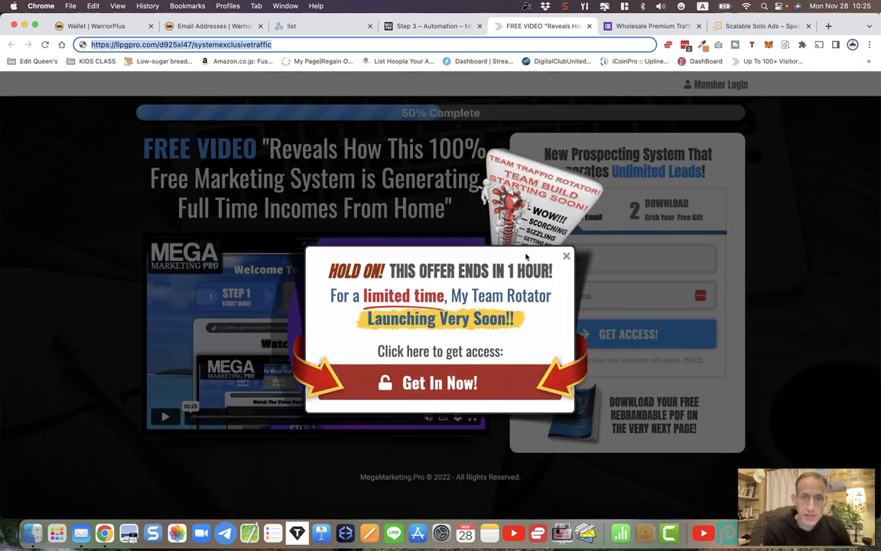
Close the 'Hold On!' popup and scroll Step 3 Automation to the LeadsLeap sharecodes for pages 1-5.
click(567, 257)
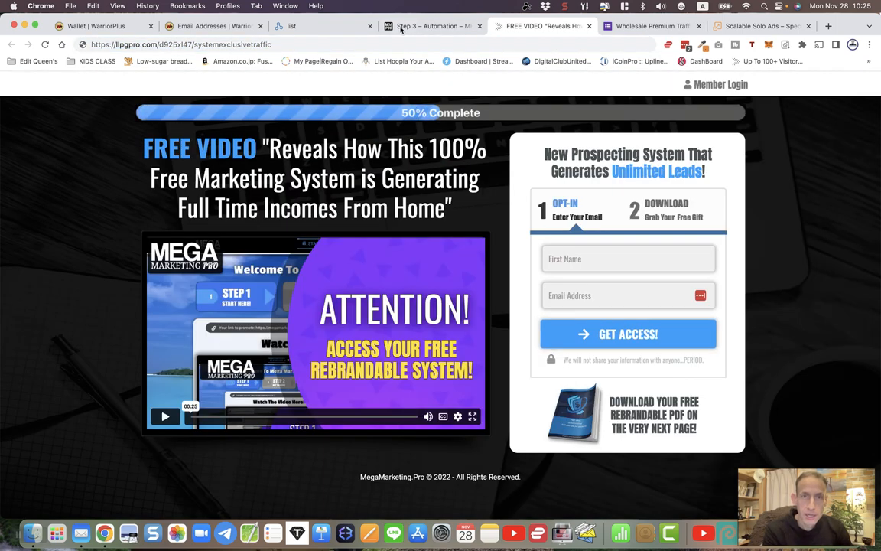
click(408, 27)
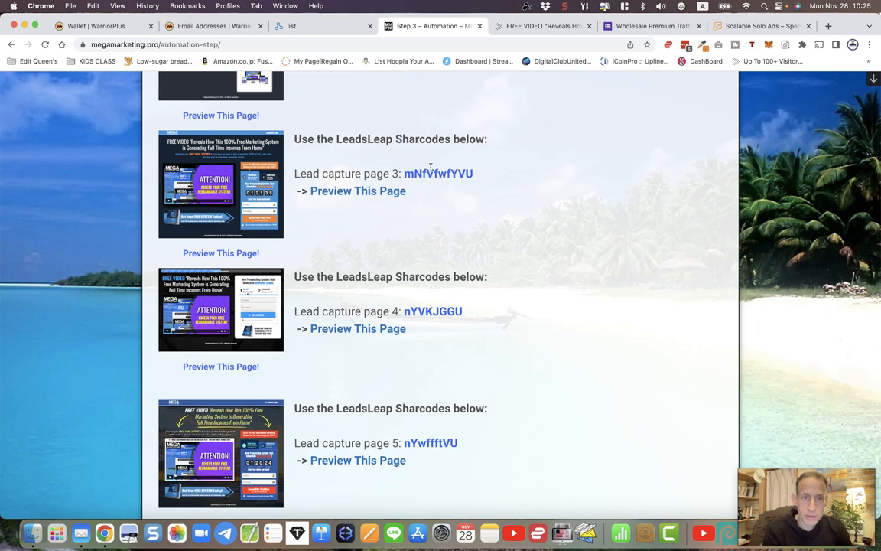
scroll(431, 169, up, 20)
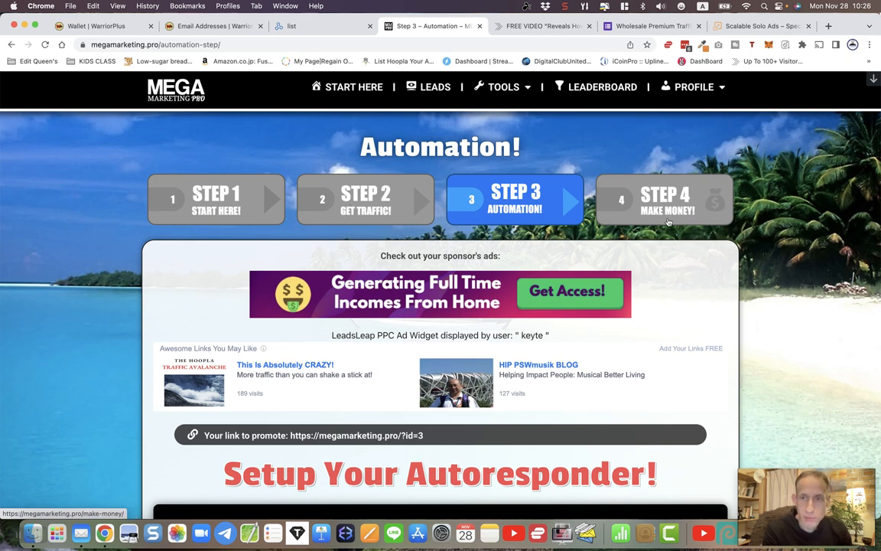
scroll(522, 230, down, 20)
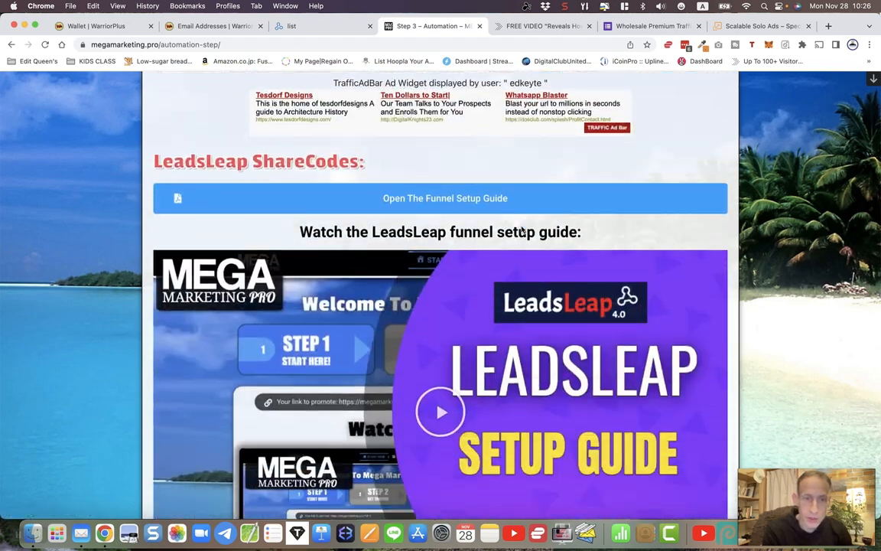
scroll(522, 230, down, 6)
scroll(521, 230, up, 2)
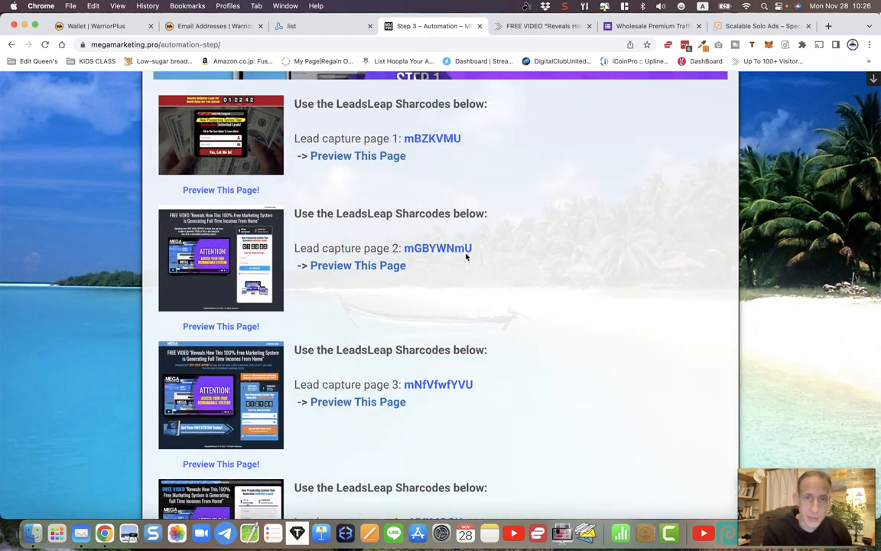
scroll(312, 310, up, 3)
scroll(311, 311, down, 3)
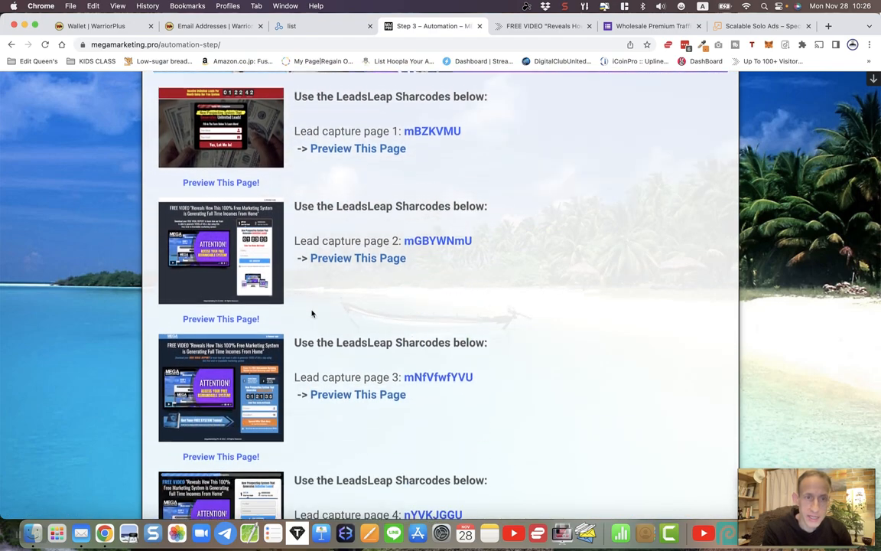
scroll(452, 269, up, 10)
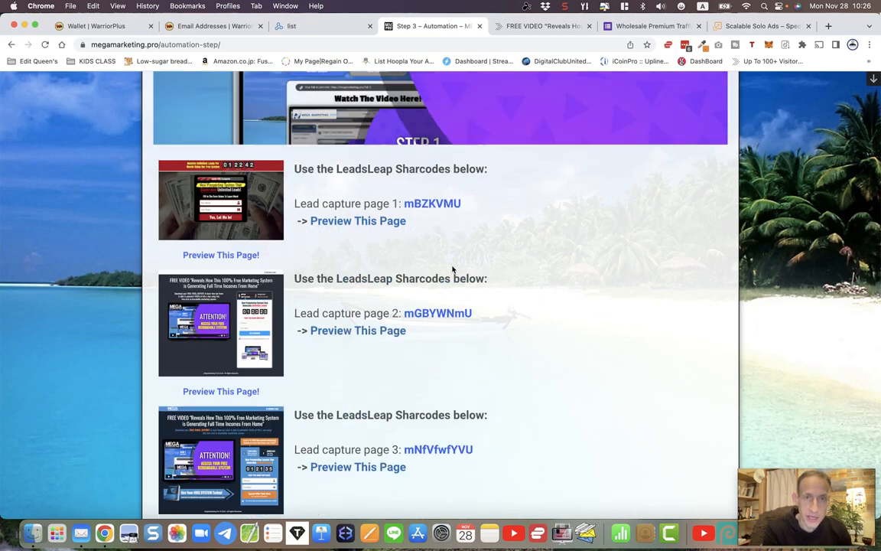
scroll(452, 269, down, 12)
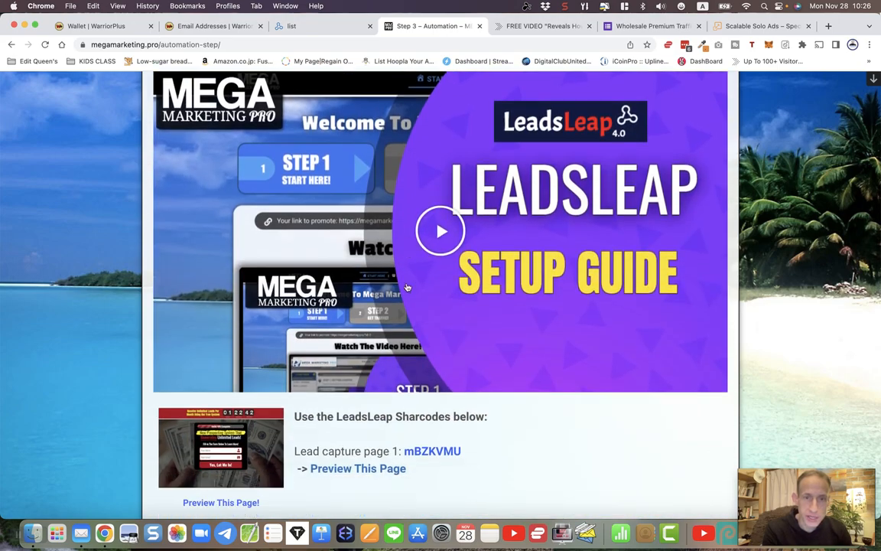
scroll(408, 287, down, 3)
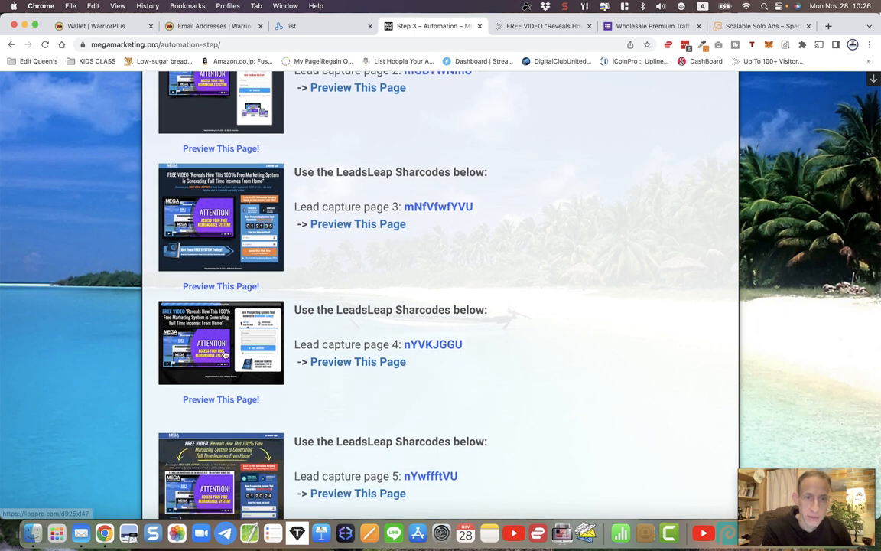
Check the systemexclusivetraffic tracking link on the Wholesale Premium Traffic form and submit the order.
click(647, 29)
scroll(696, 348, down, 3)
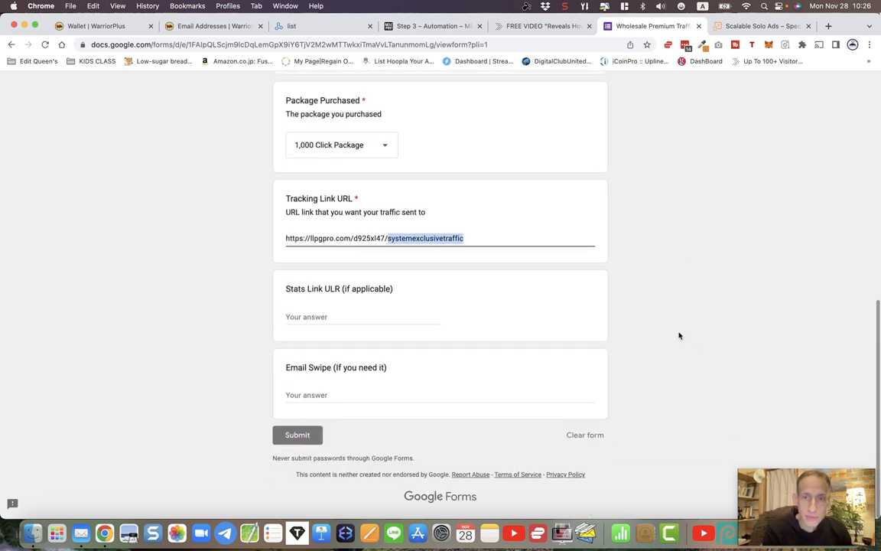
click(428, 232)
double_click(426, 238)
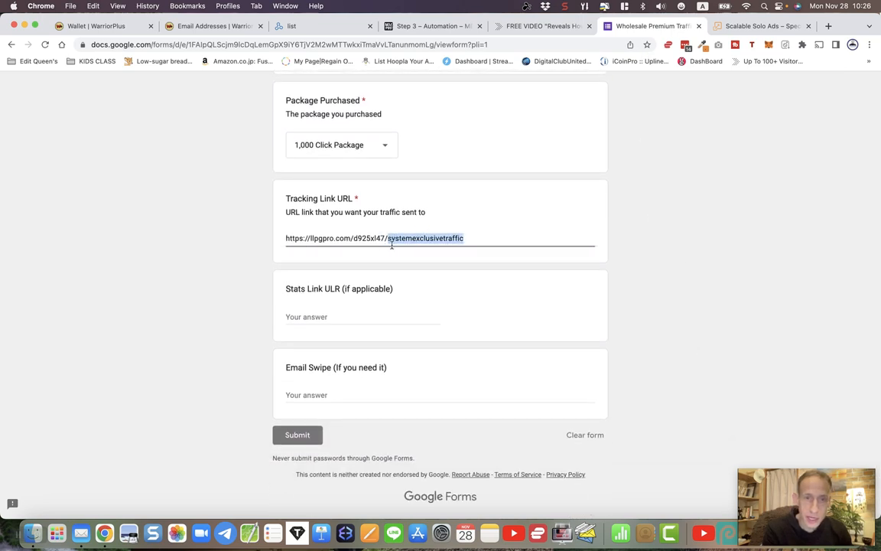
click(663, 330)
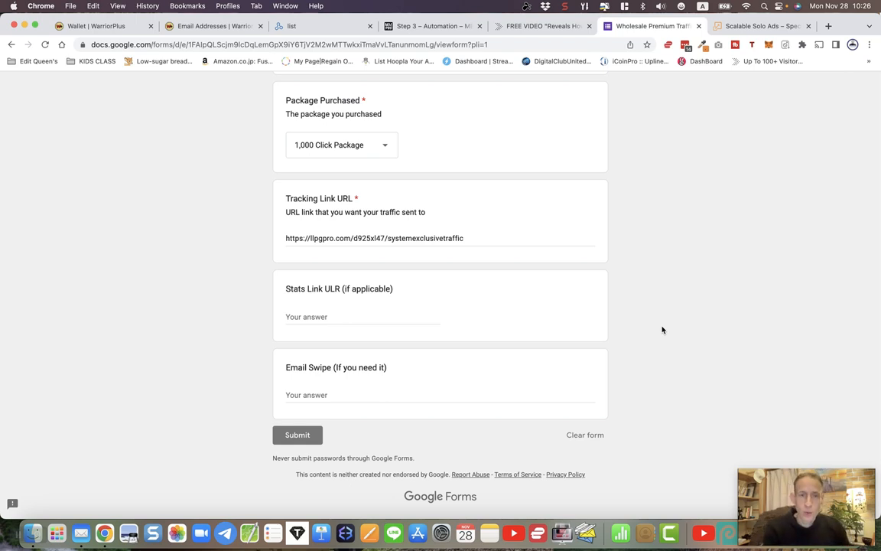
click(286, 436)
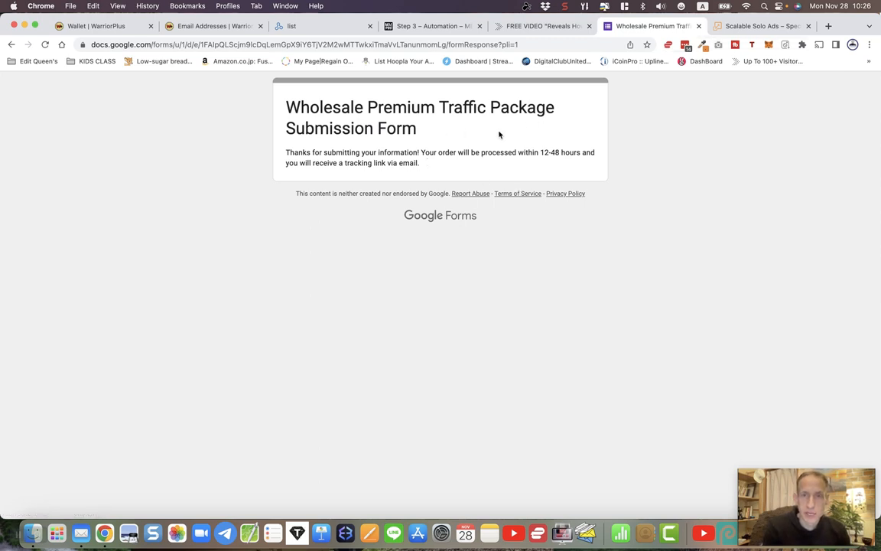
Browse the Scalable Solo Ads testimonials and WarriorPlus buyer proof, then return to the Automation page.
click(735, 28)
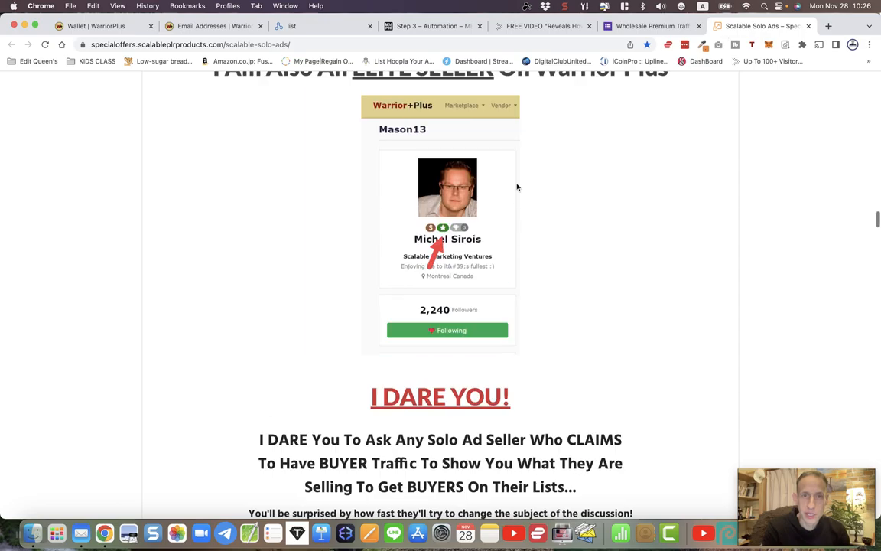
scroll(517, 186, up, 20)
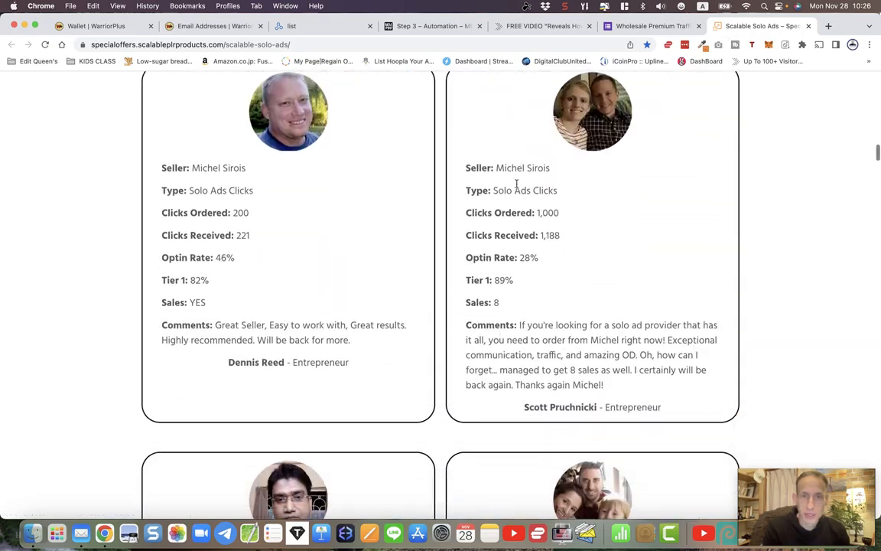
scroll(517, 187, down, 15)
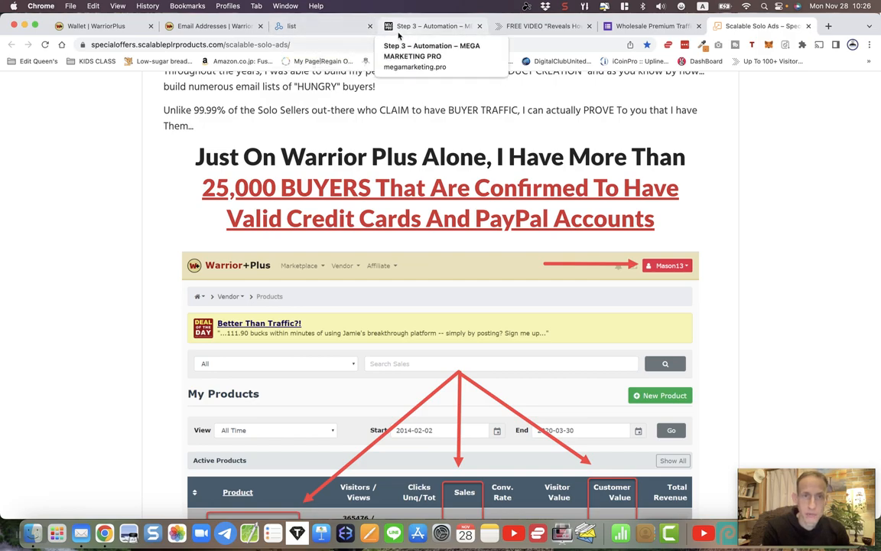
click(398, 31)
scroll(424, 176, up, 15)
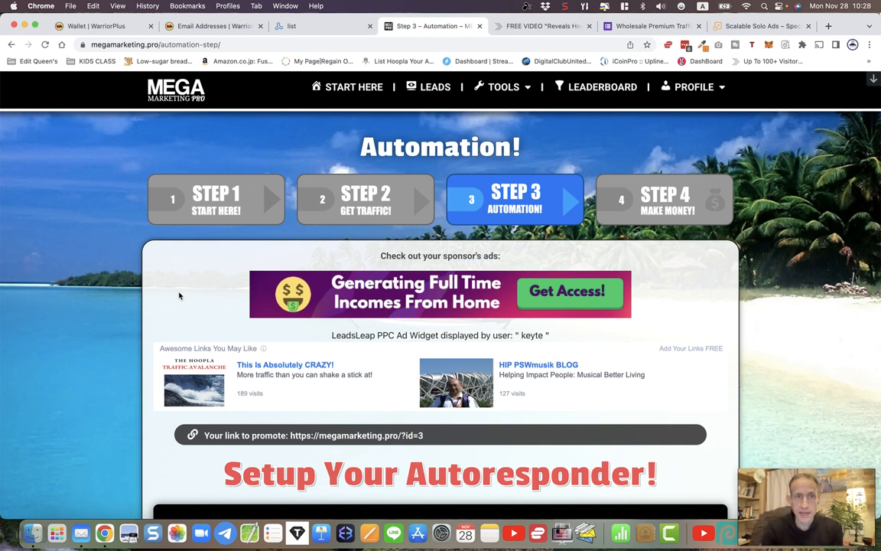
scroll(179, 296, down, 1)
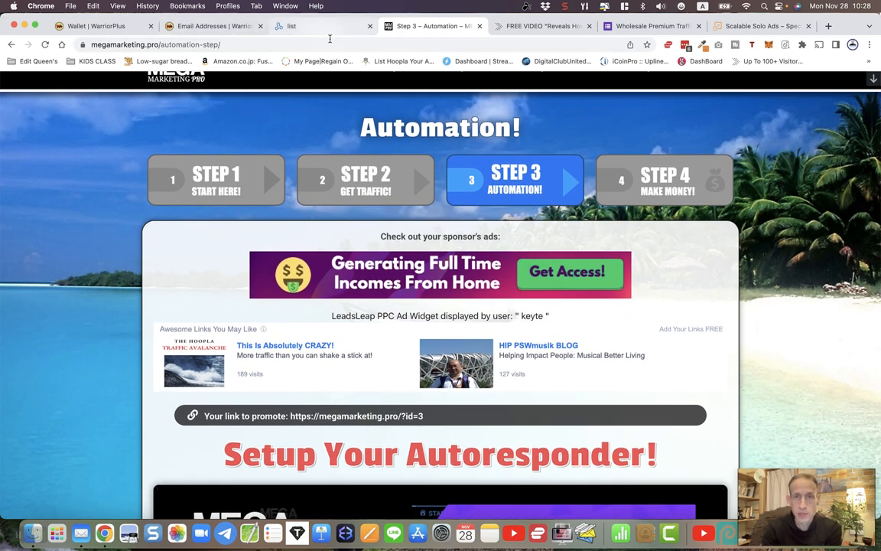
scroll(587, 104, down, 3)
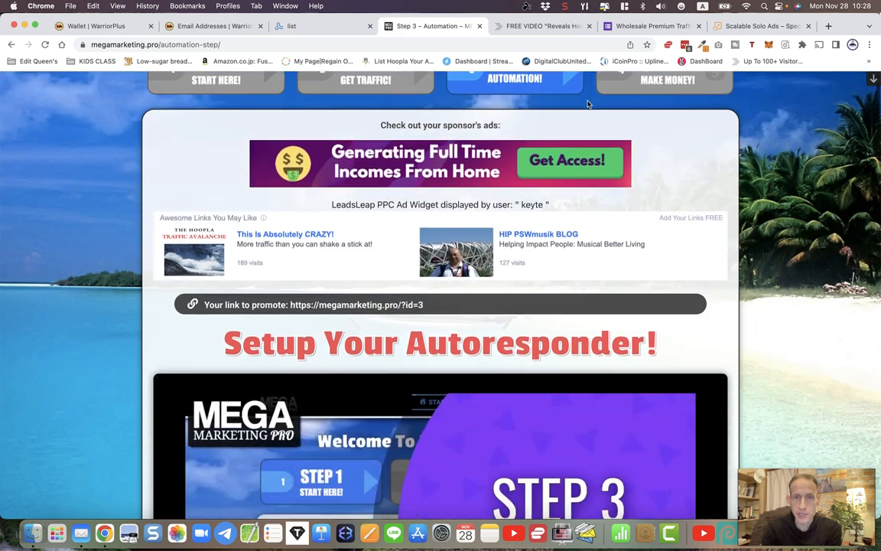
scroll(588, 104, up, 3)
scroll(588, 104, down, 3)
scroll(587, 104, up, 3)
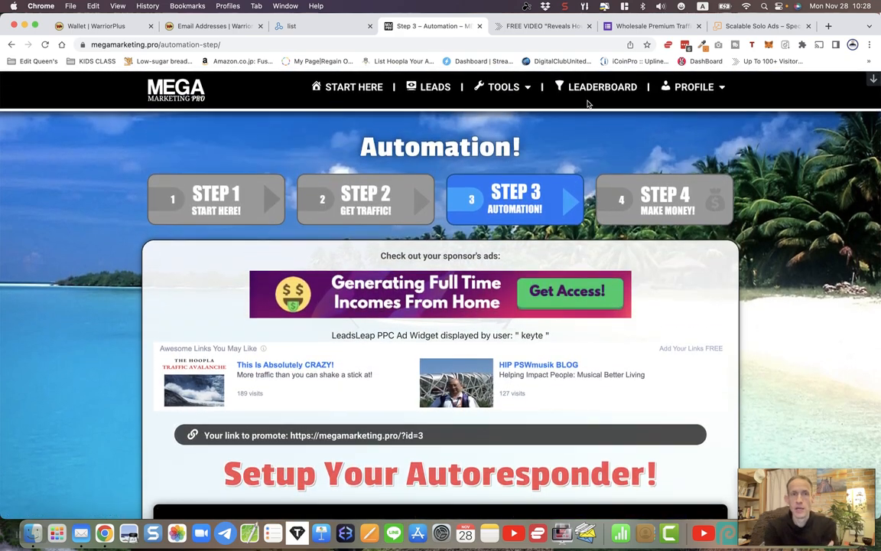
click(639, 28)
click(540, 26)
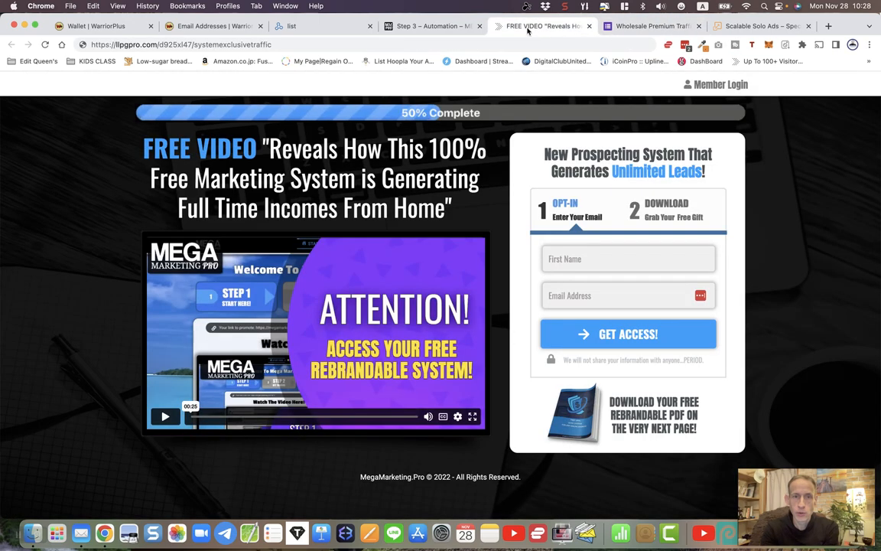
click(423, 31)
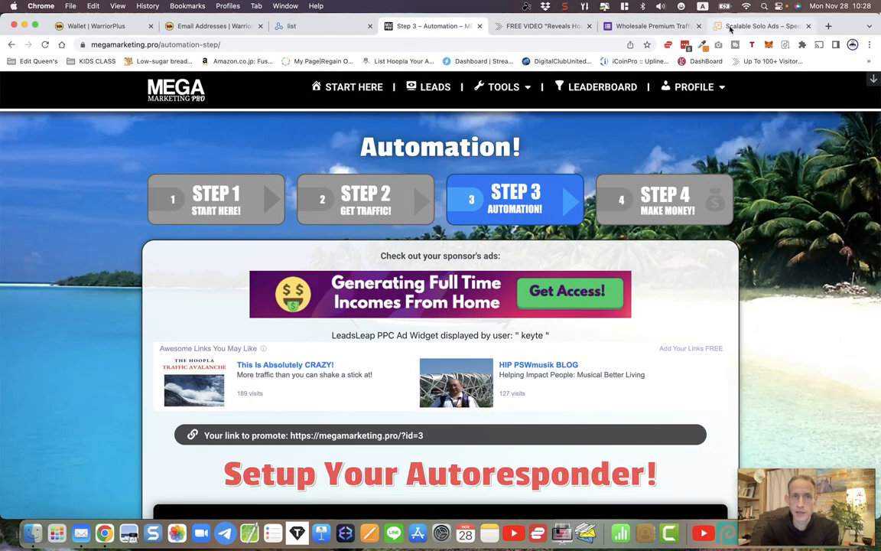
click(298, 30)
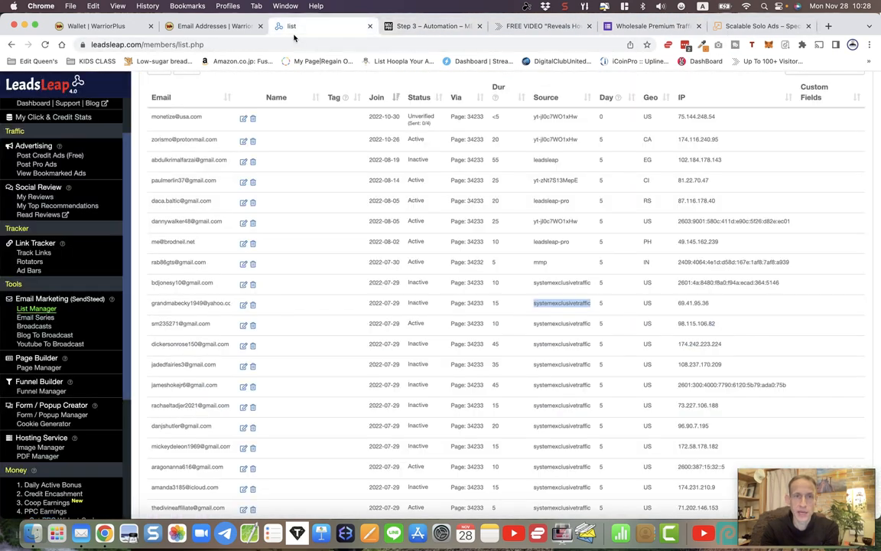
click(211, 27)
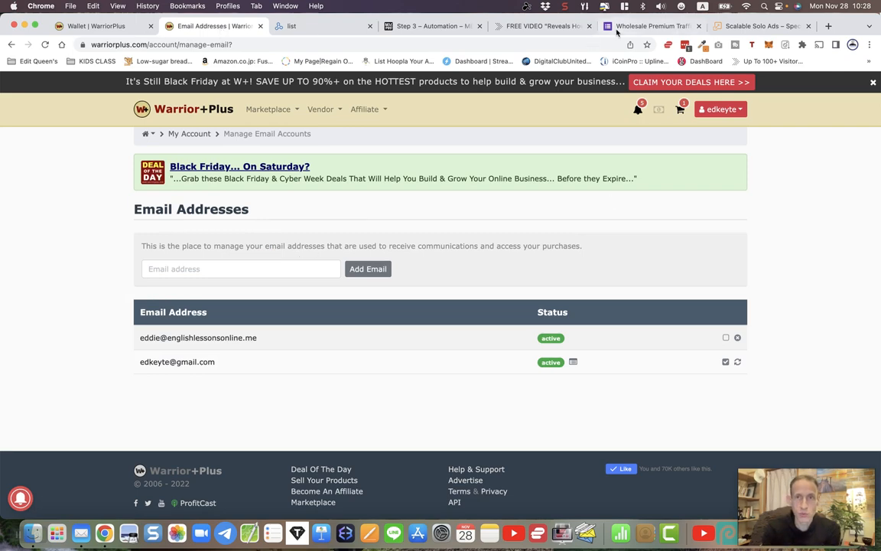
click(508, 28)
click(429, 27)
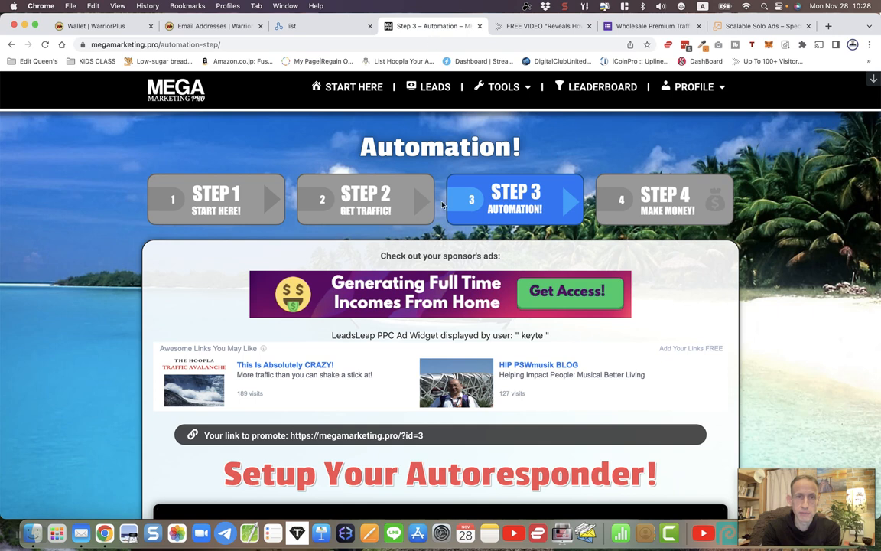